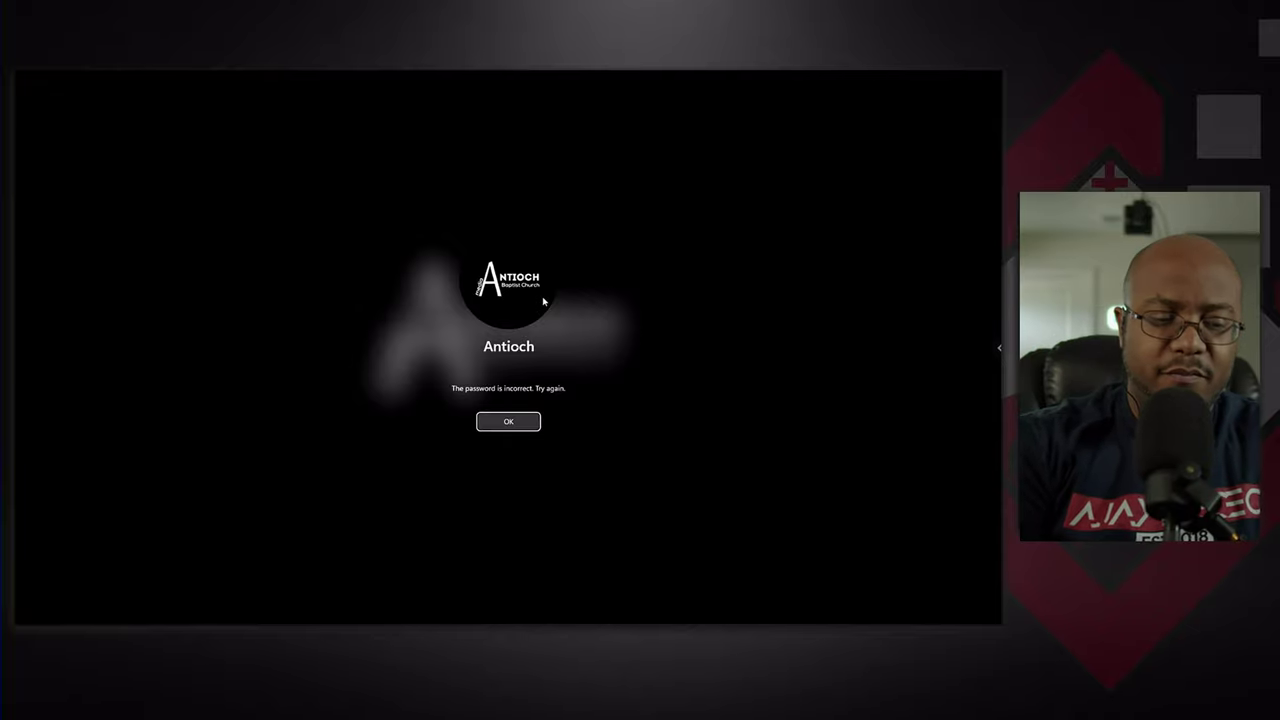
- Sign in to the Antioch Windows account by entering the account password
text(•••••••)
key(Return)
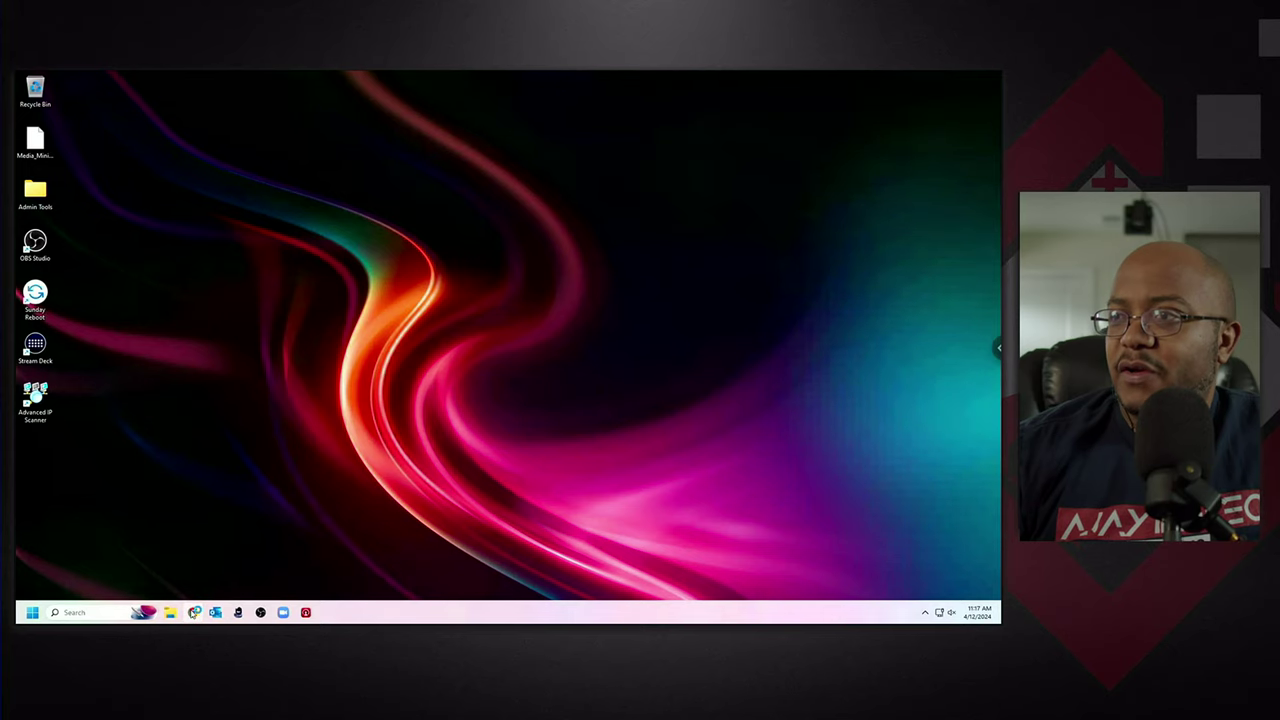
- Open YouTube in Chrome and go to the church channel's YouTube Studio dashboard
click(193, 612)
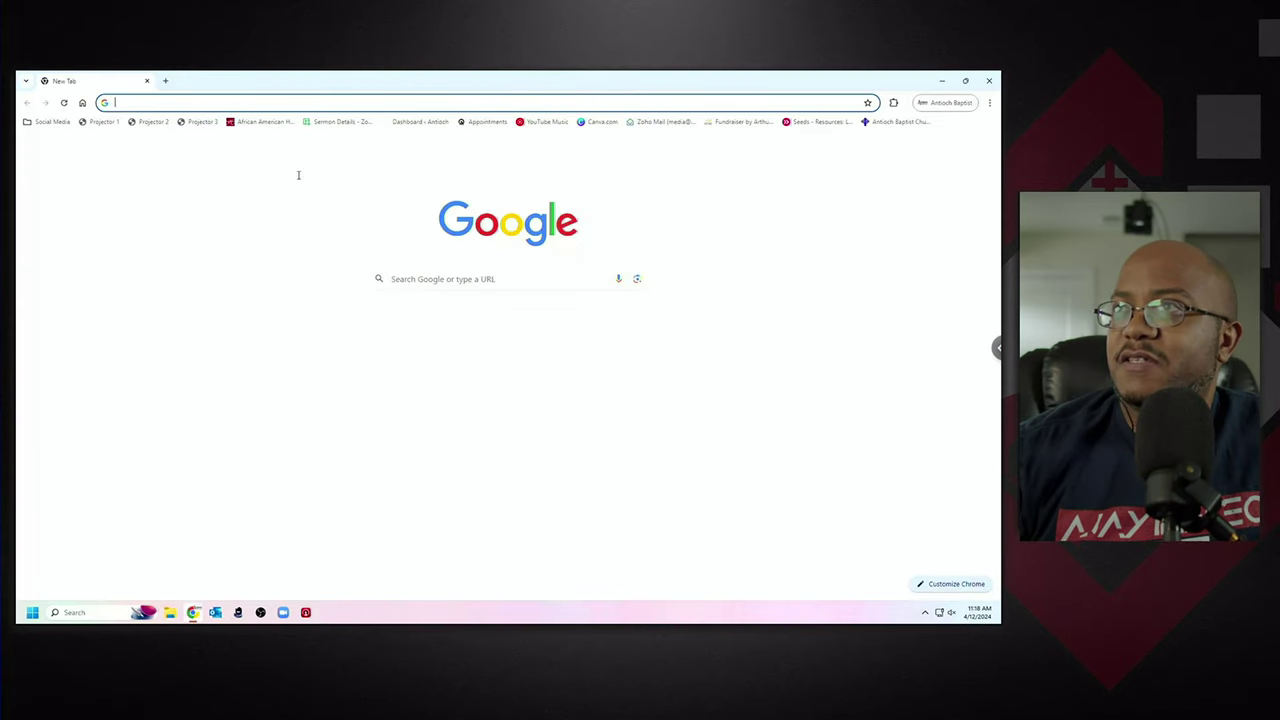
click(307, 322)
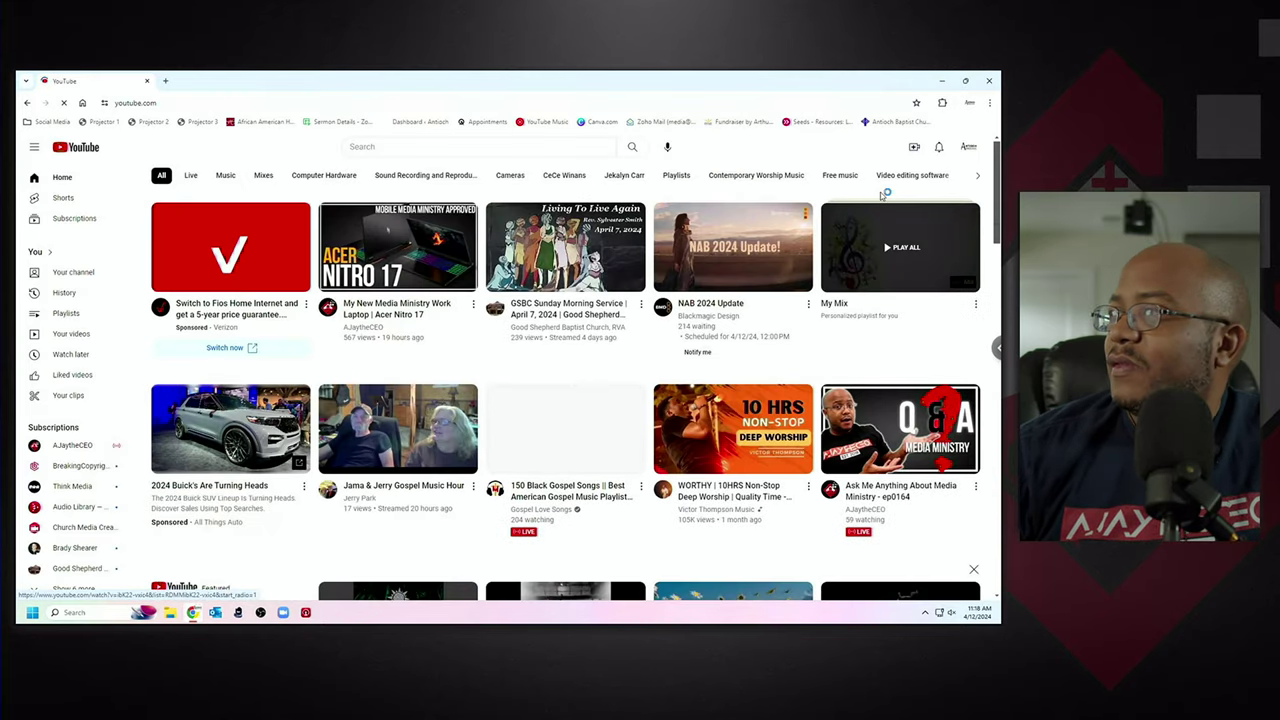
click(968, 147)
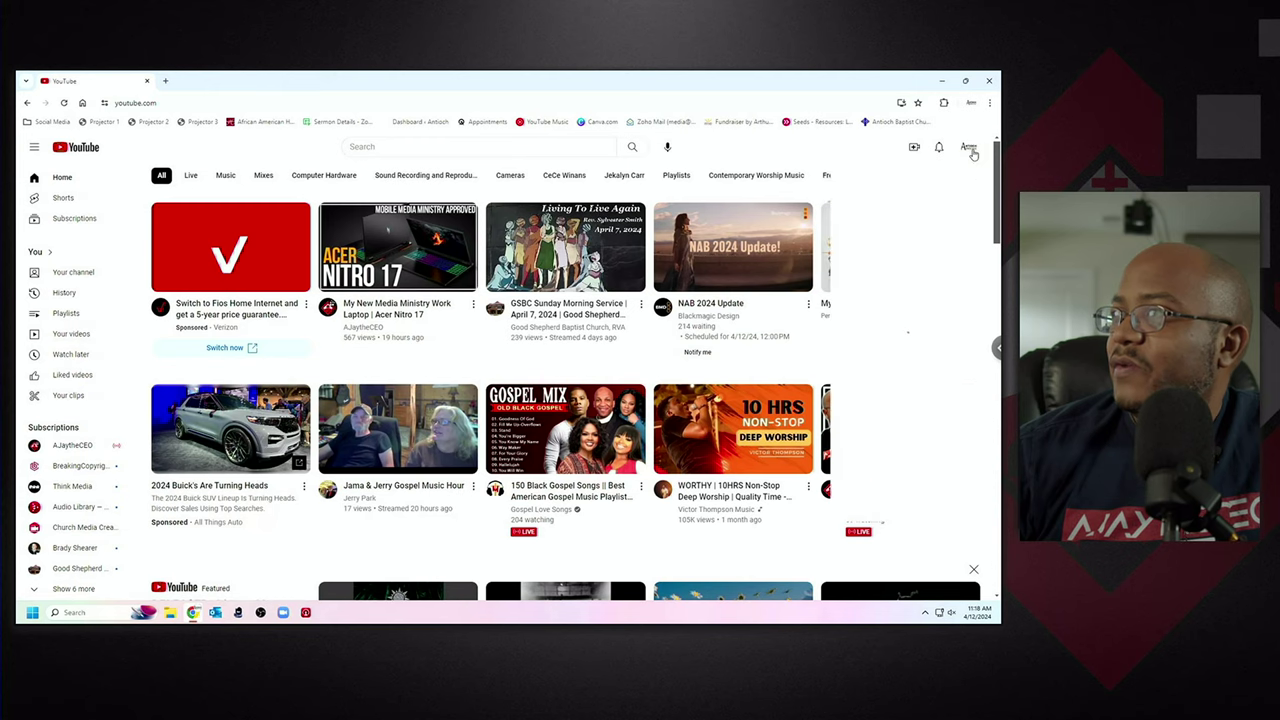
click(904, 293)
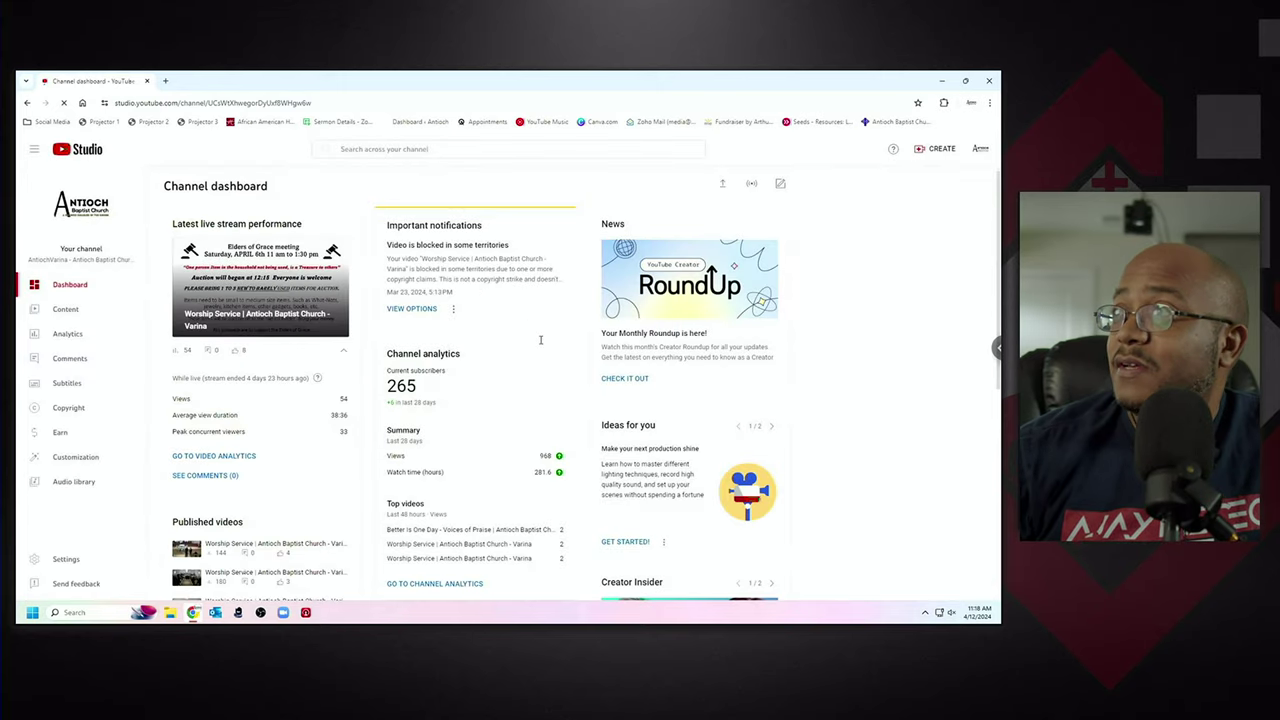
- Review the copyright details of the video flagged as blocked in some territories, then close them
click(430, 310)
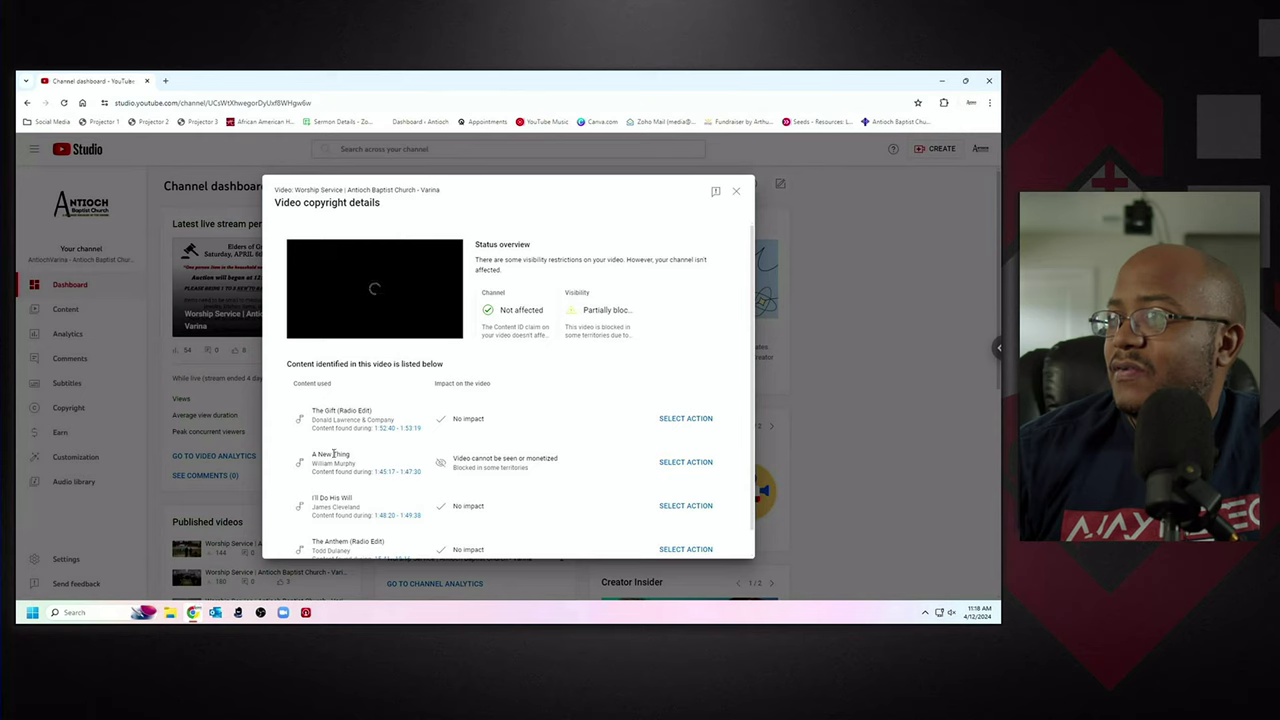
scroll(343, 495, down, 1)
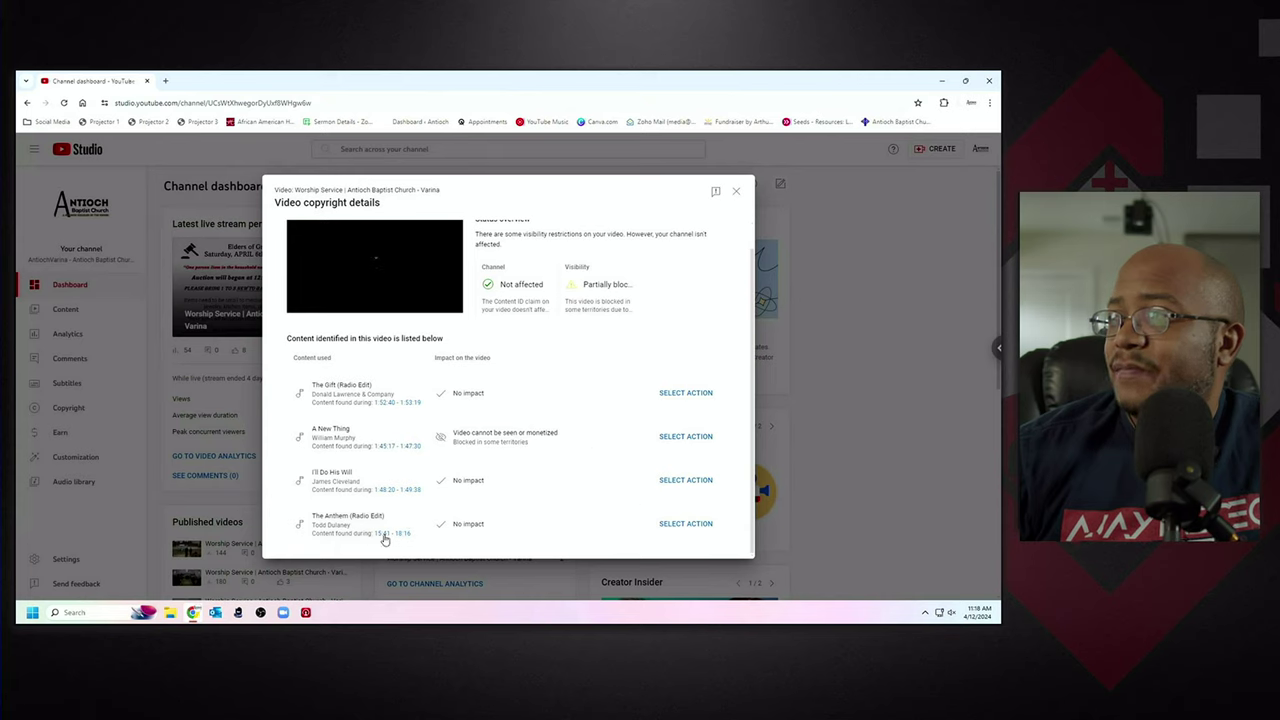
click(737, 193)
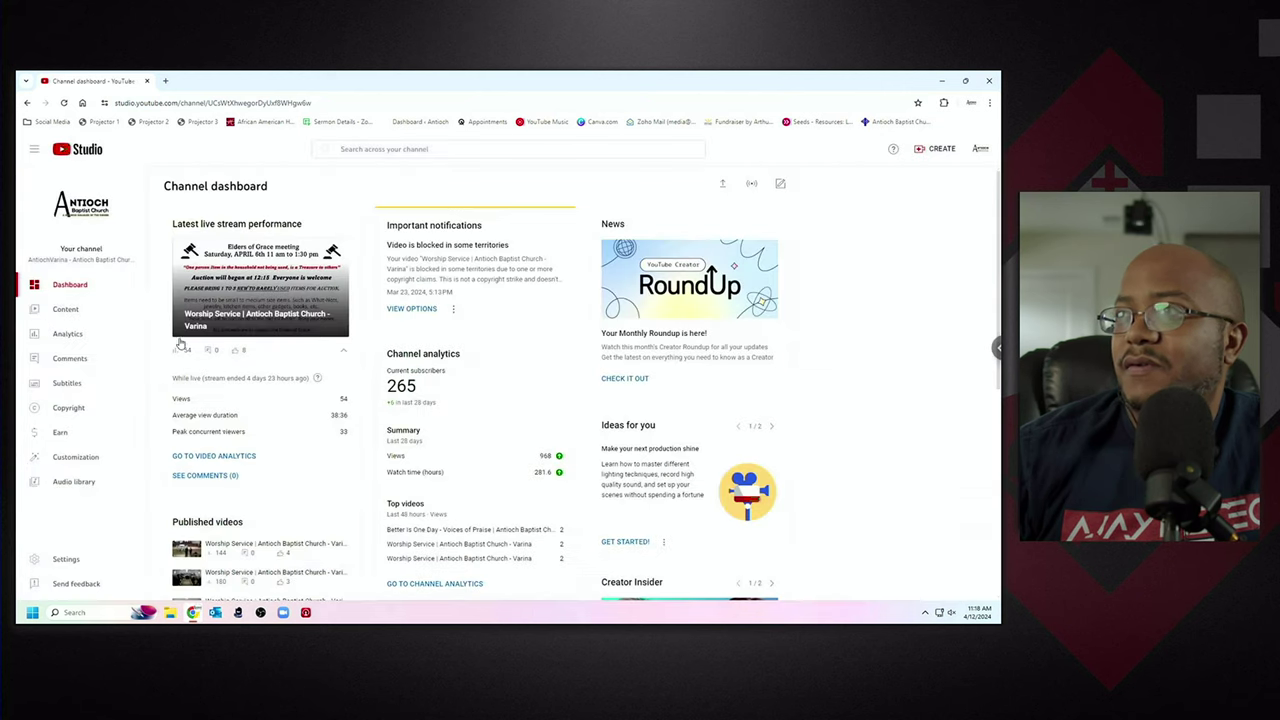
- List the channel's live streams and open the copyright details of the Mar 31, 2024 worship service
click(70, 312)
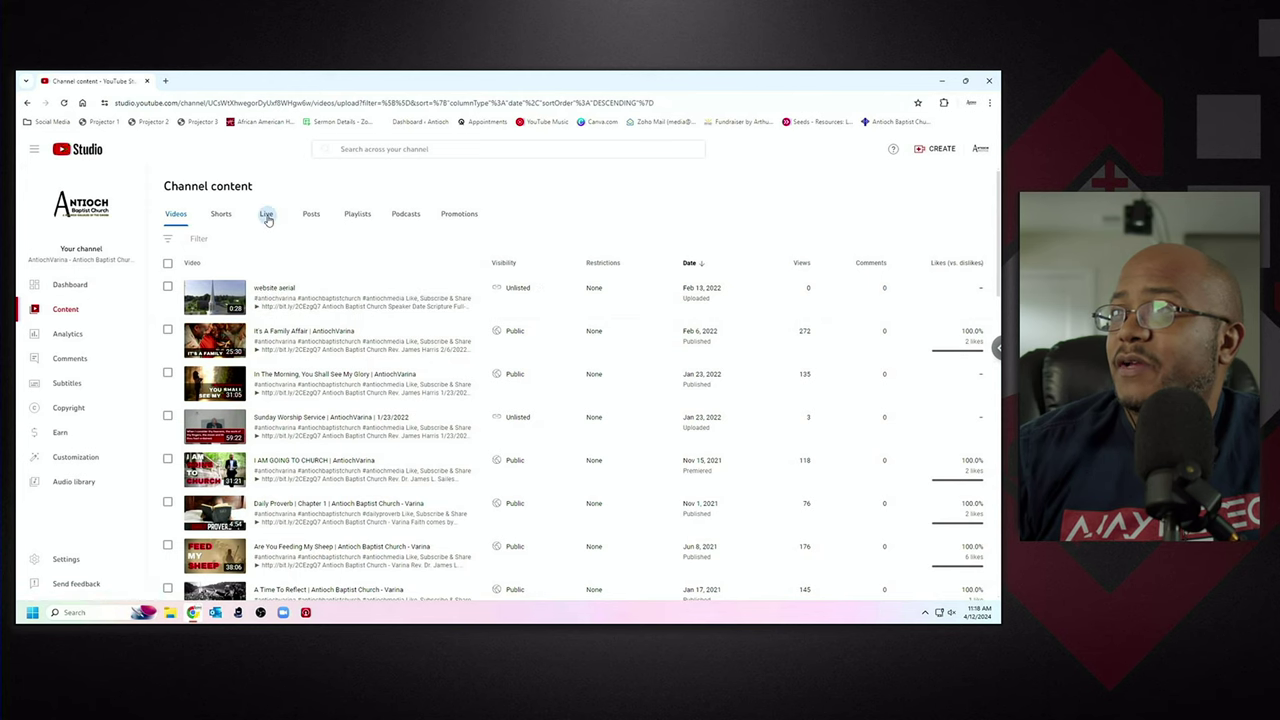
click(265, 215)
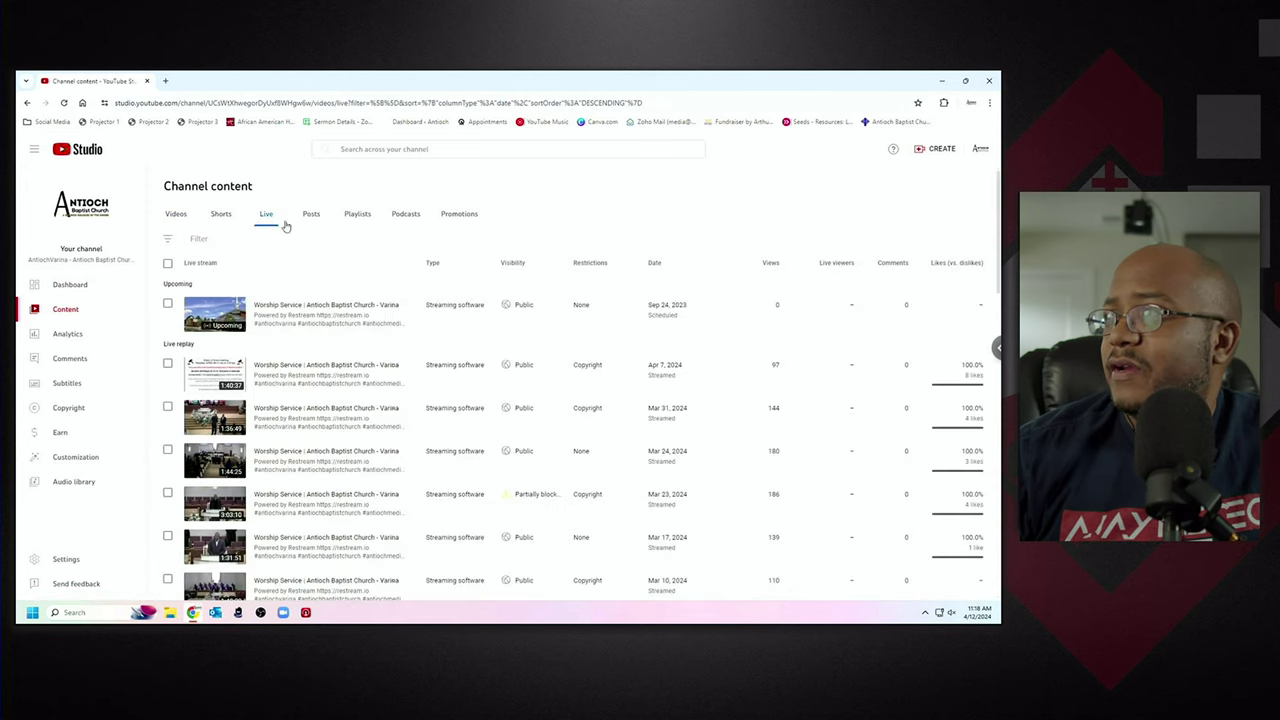
mouse_move(588, 411)
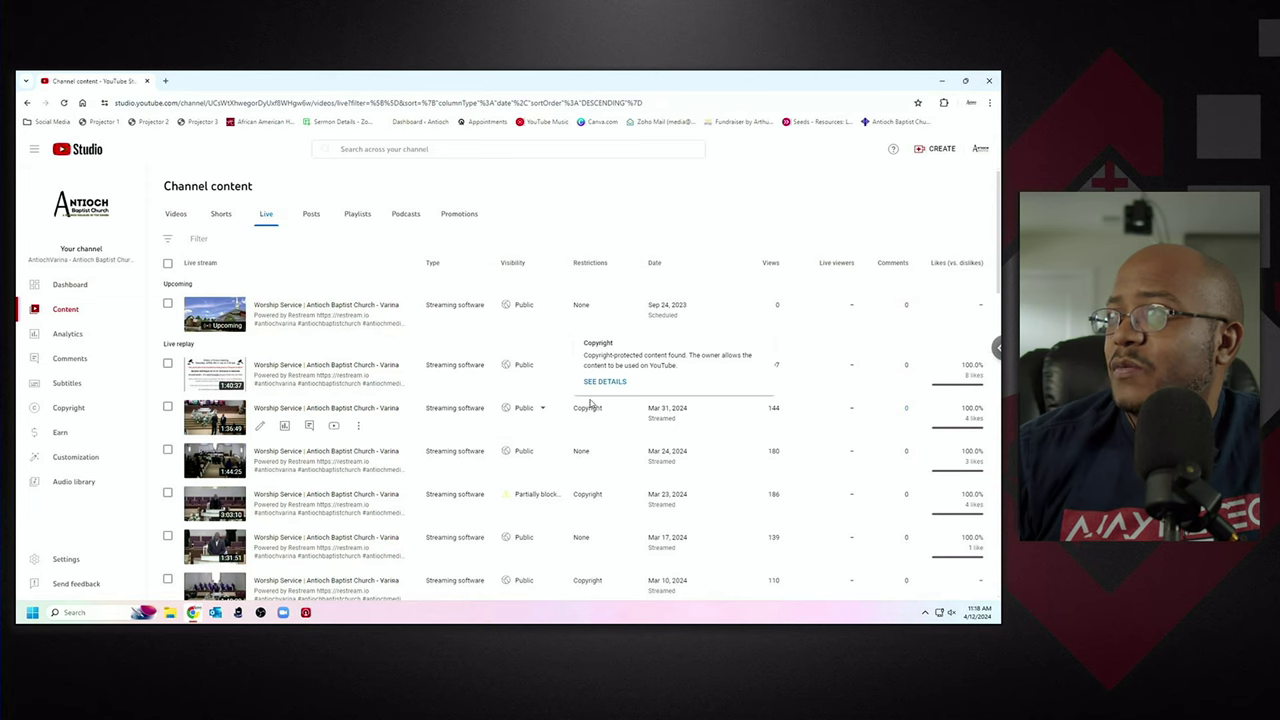
click(600, 385)
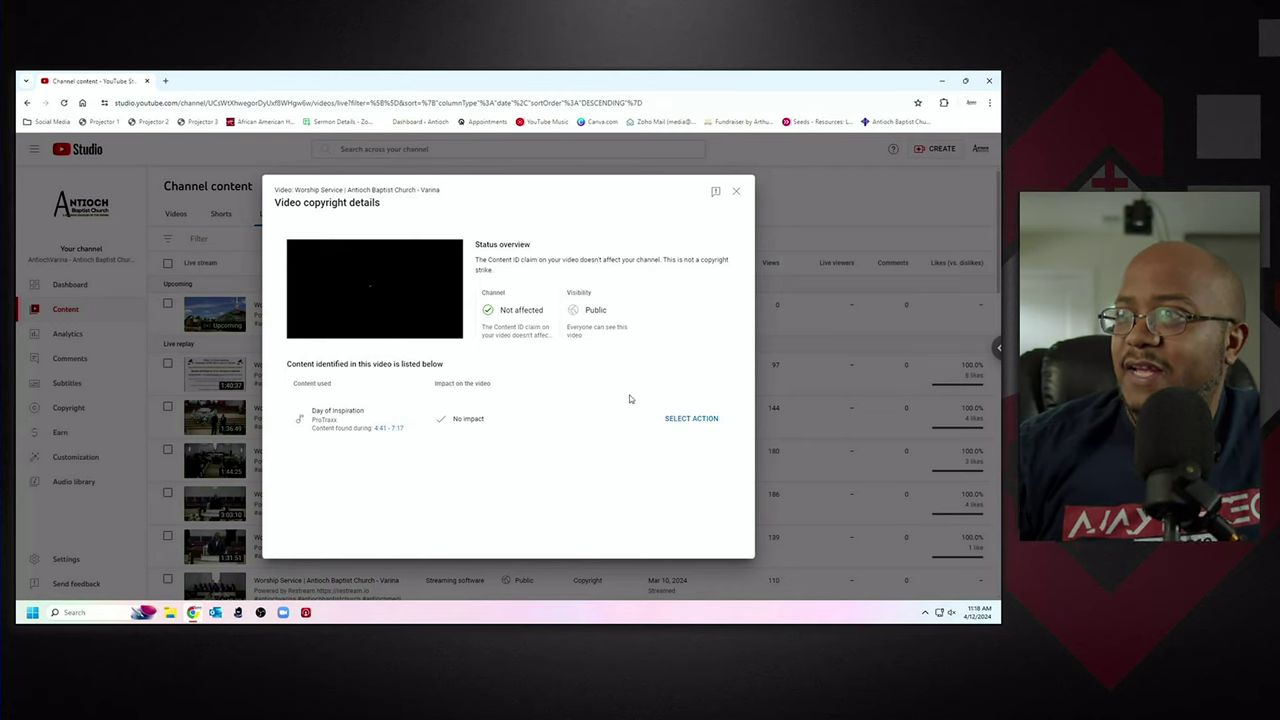
mouse_move(454, 420)
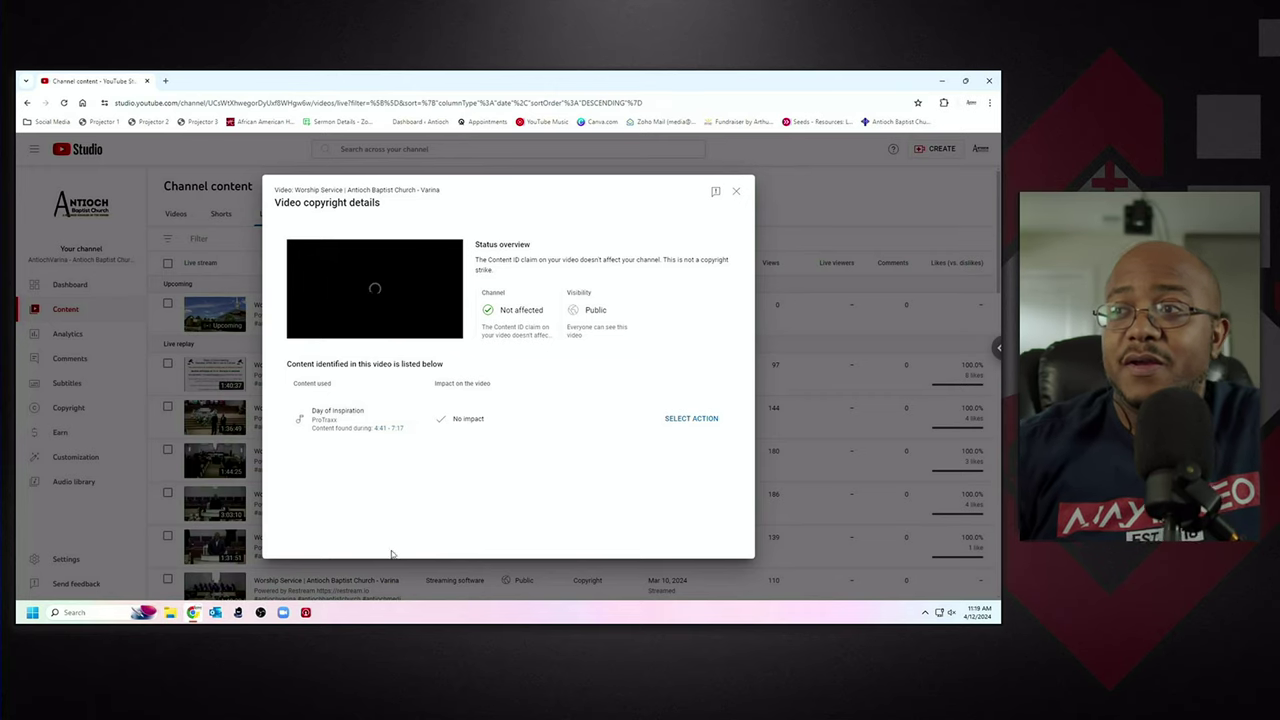
click(736, 193)
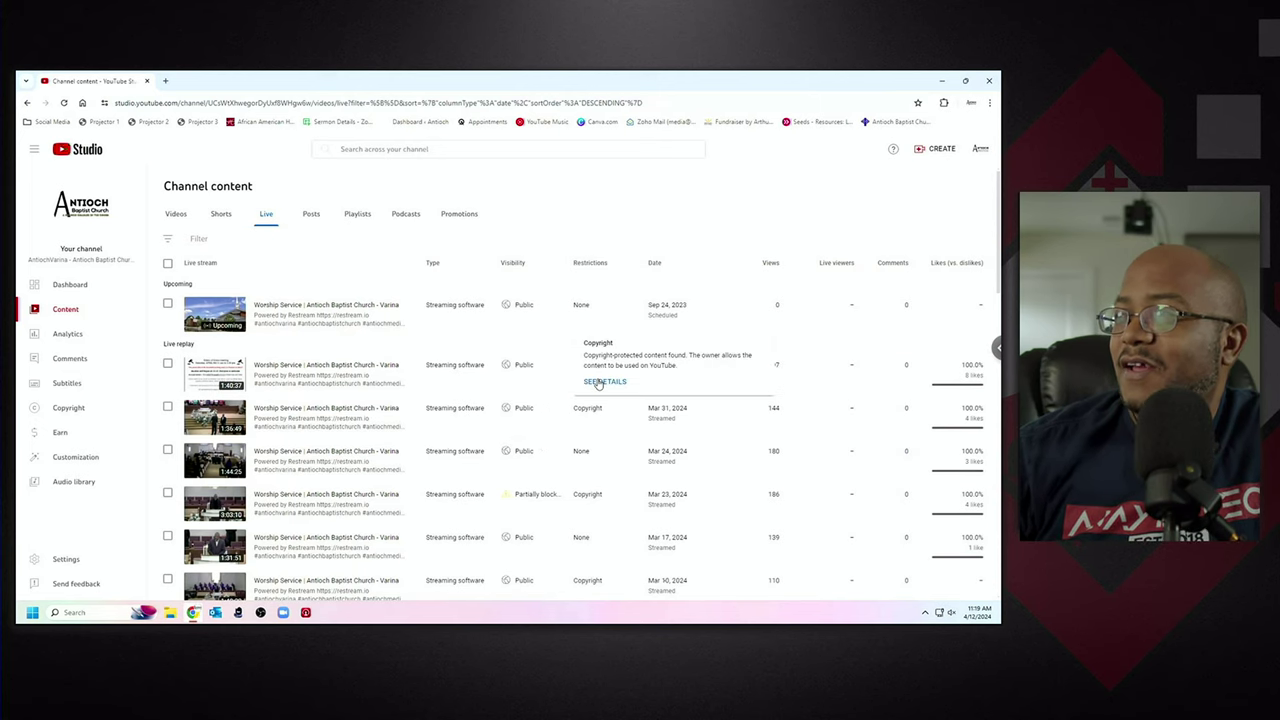
click(600, 382)
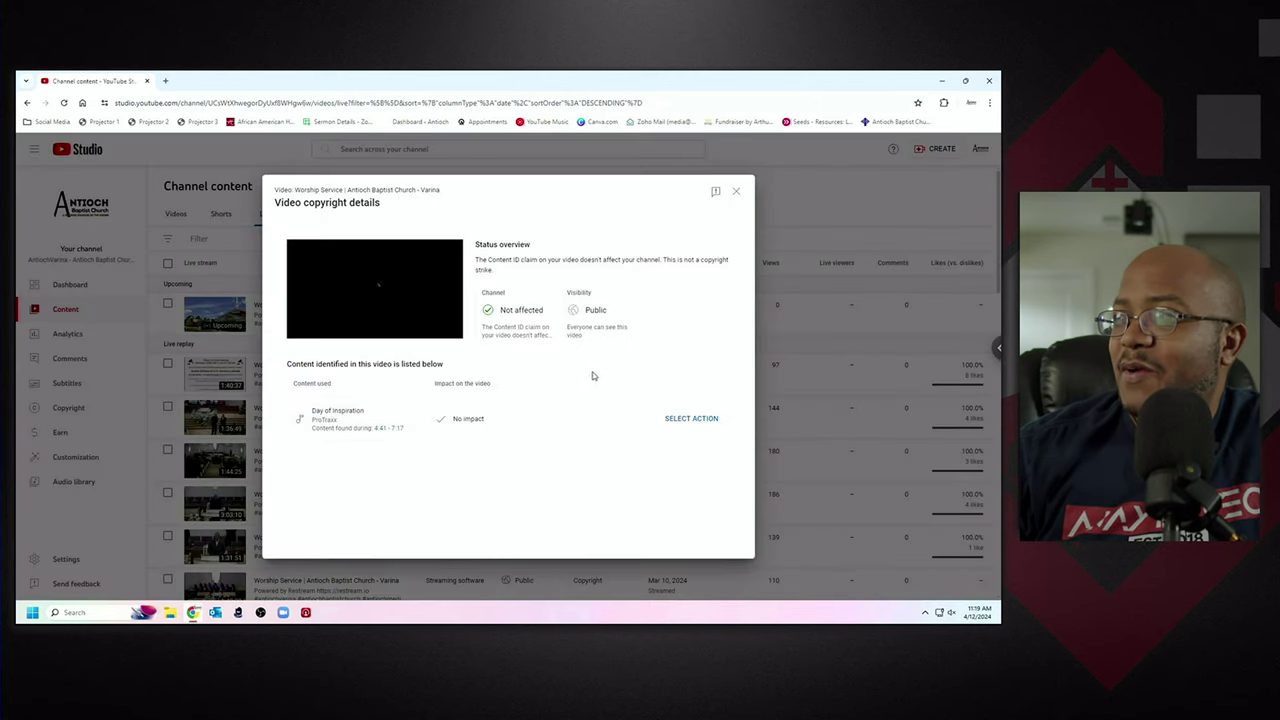
- Copy the full text of "Day of Inspiration - License.txt" from the recent files, then return to the copyright details
click(169, 613)
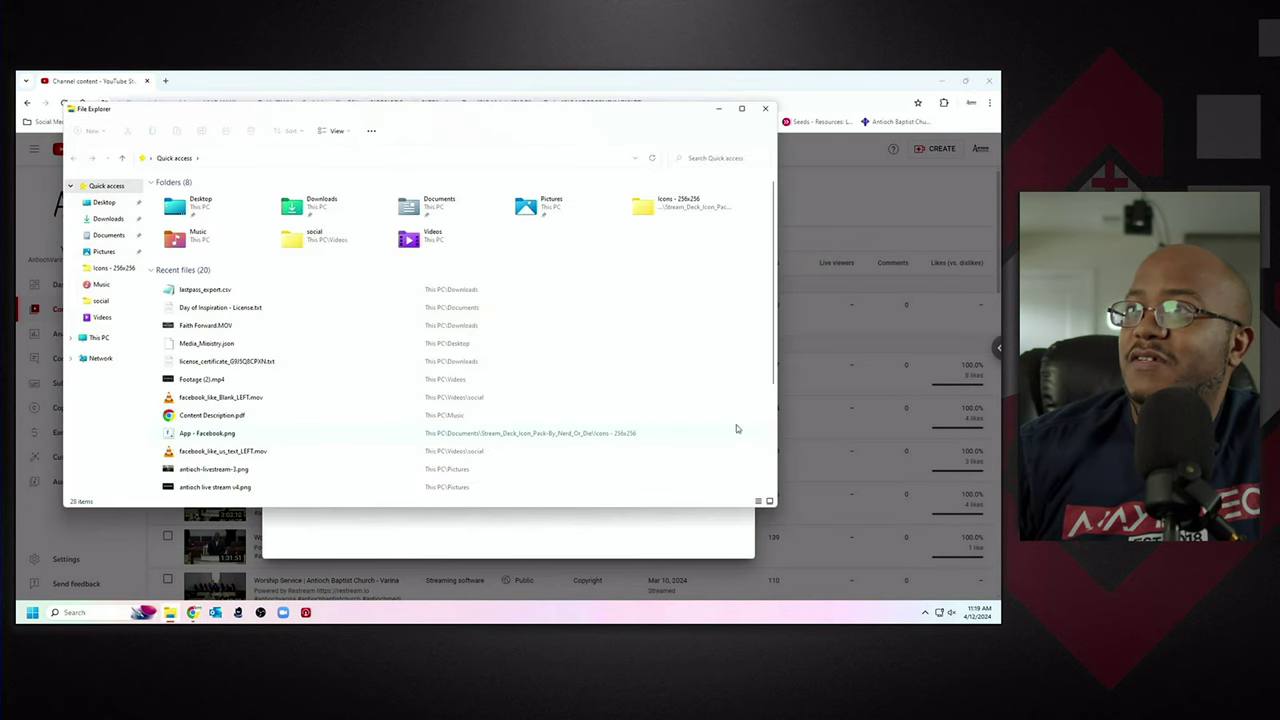
double_click(237, 309)
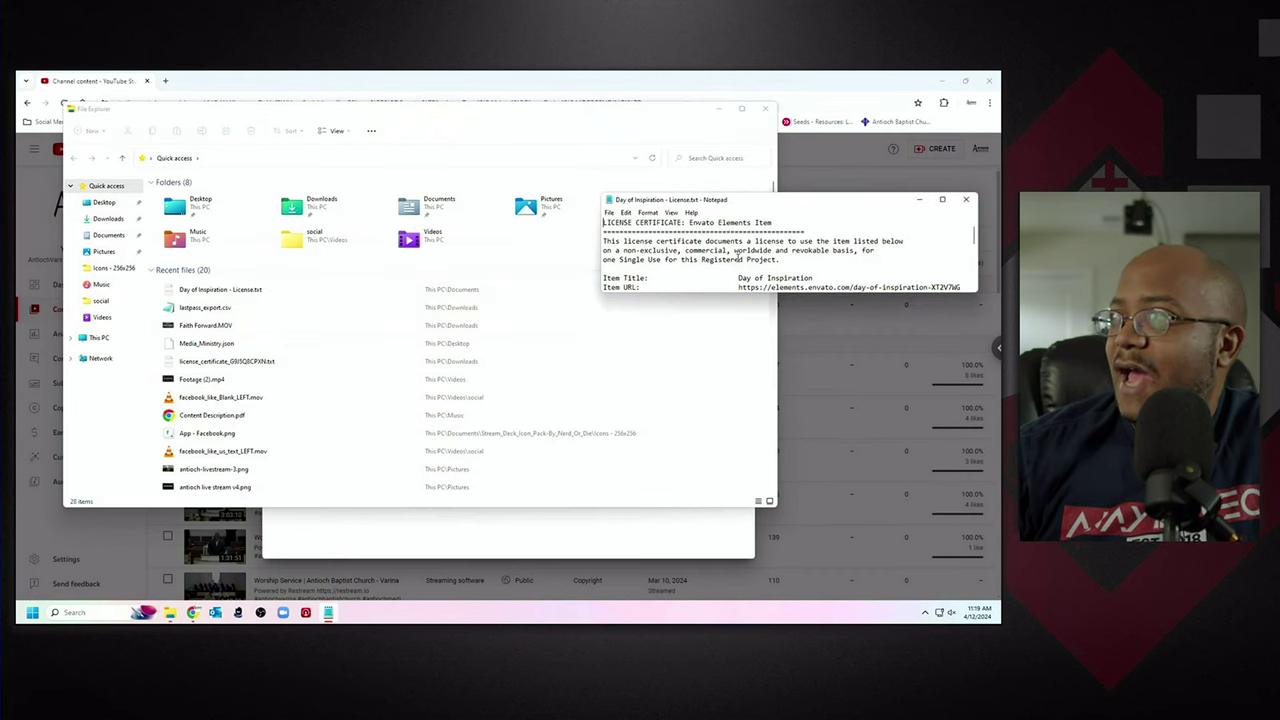
key(ctrl+a)
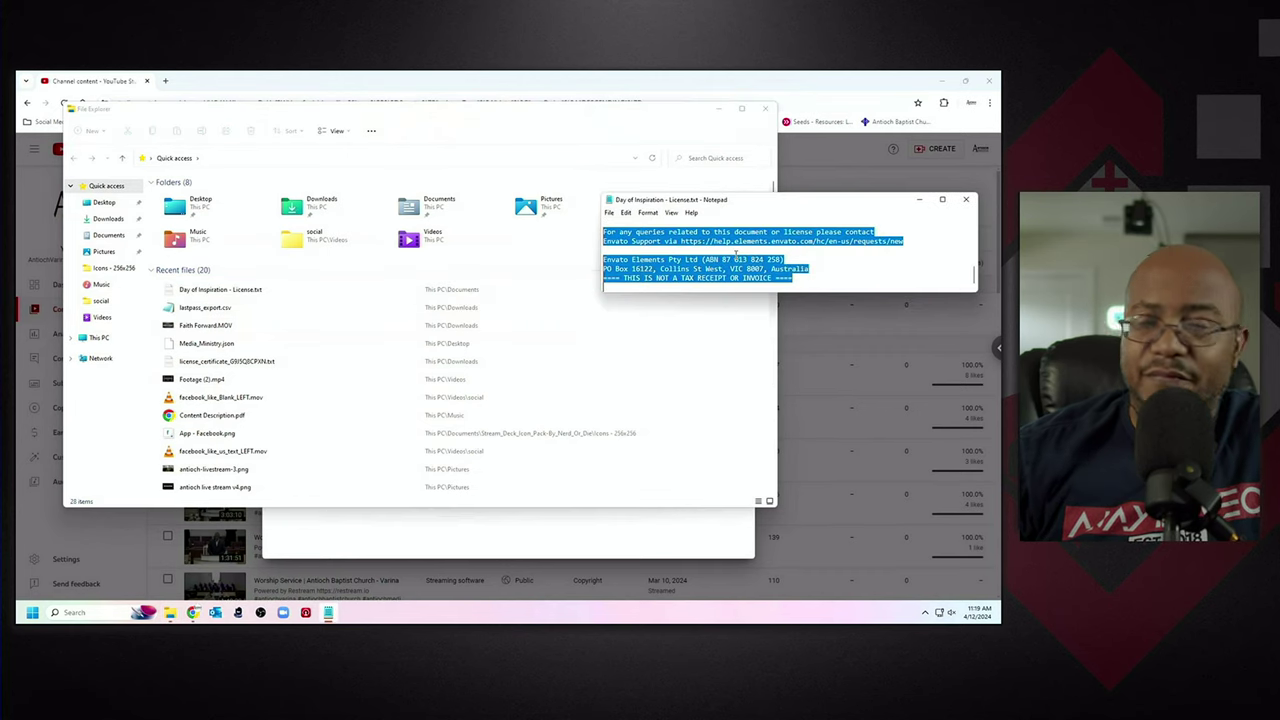
click(966, 201)
click(721, 110)
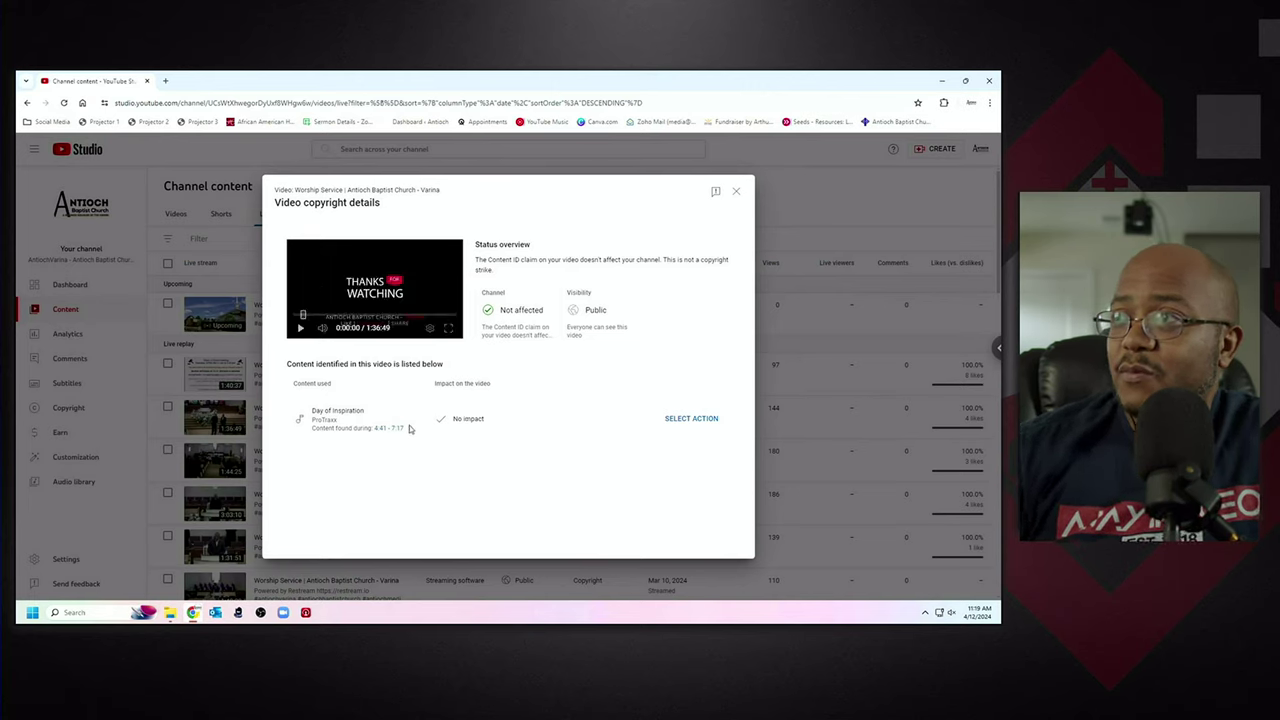
- Start a dispute of the Day of Inspiration claim and continue past the overview to the reason page
click(697, 420)
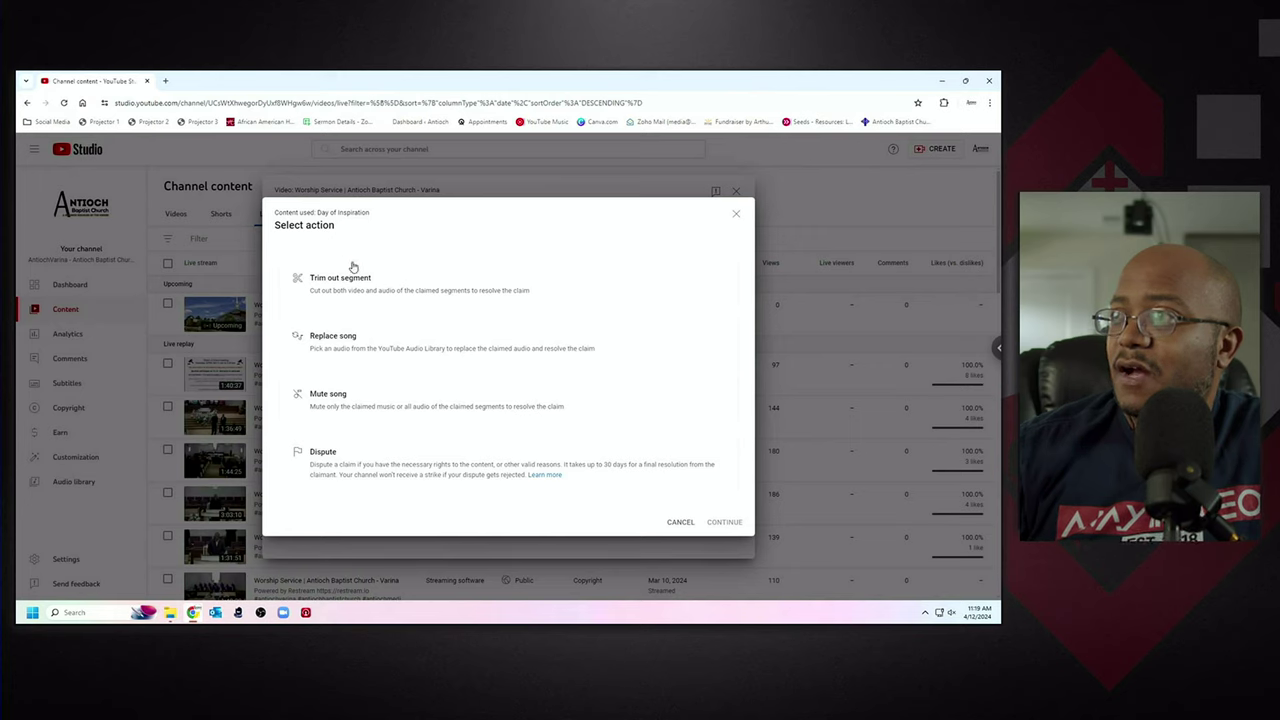
click(405, 468)
click(738, 524)
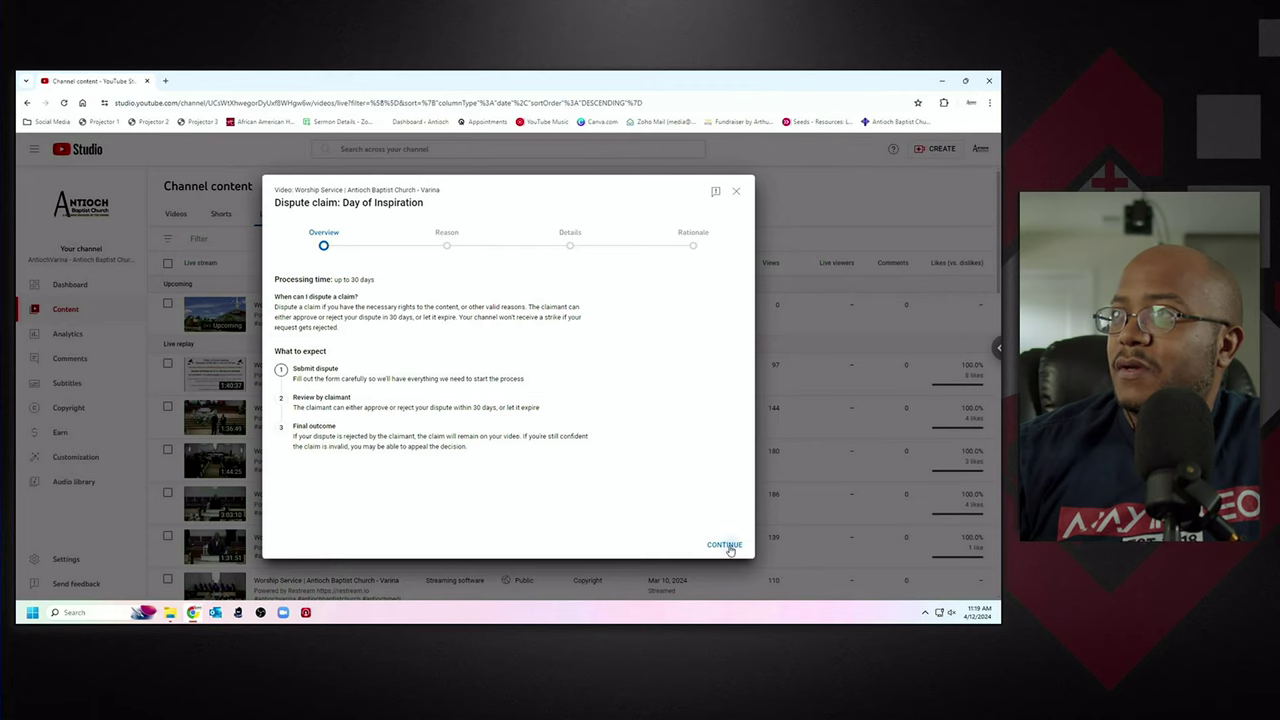
click(726, 546)
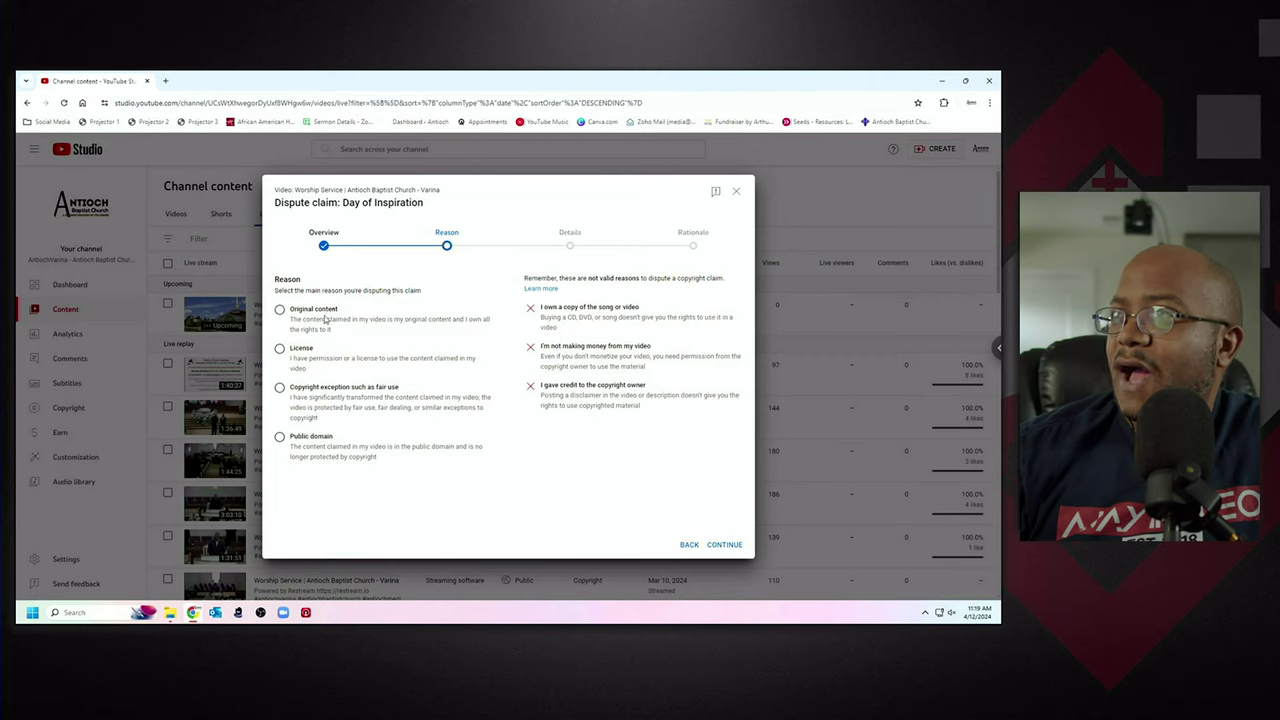
- Give License as the dispute reason and confirm having the copyright owner's permission to use the content
click(300, 350)
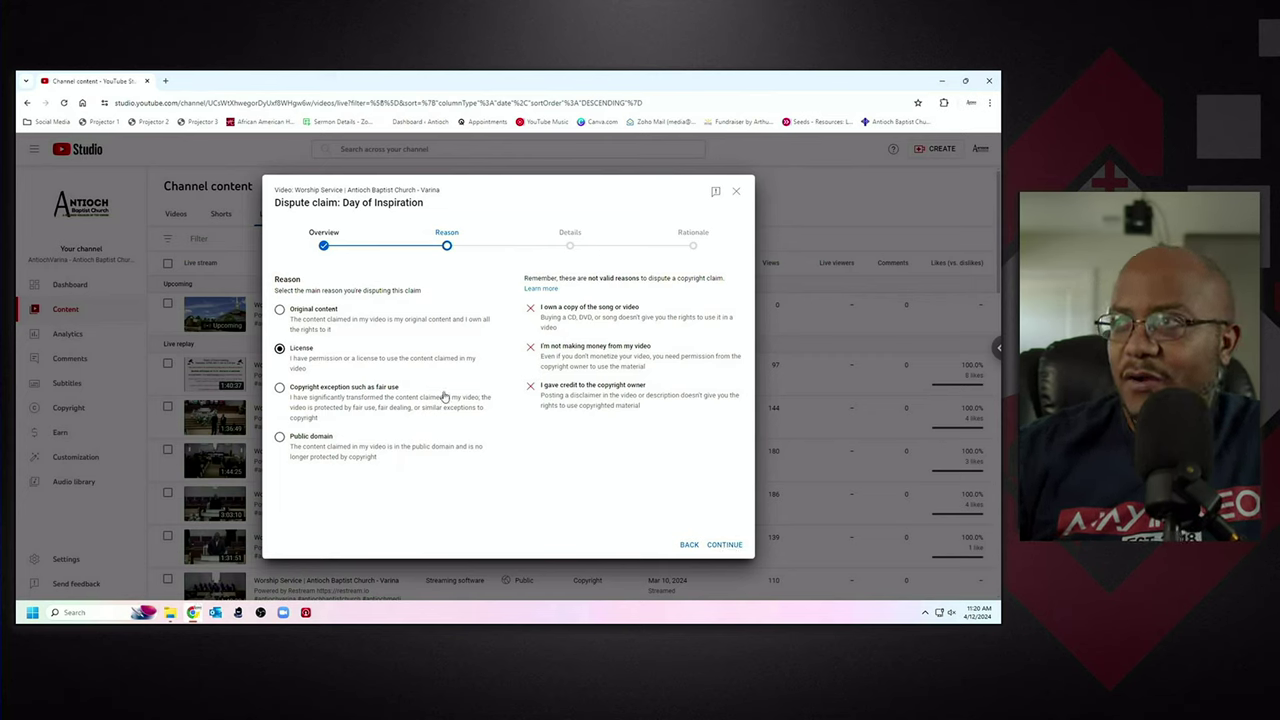
click(724, 544)
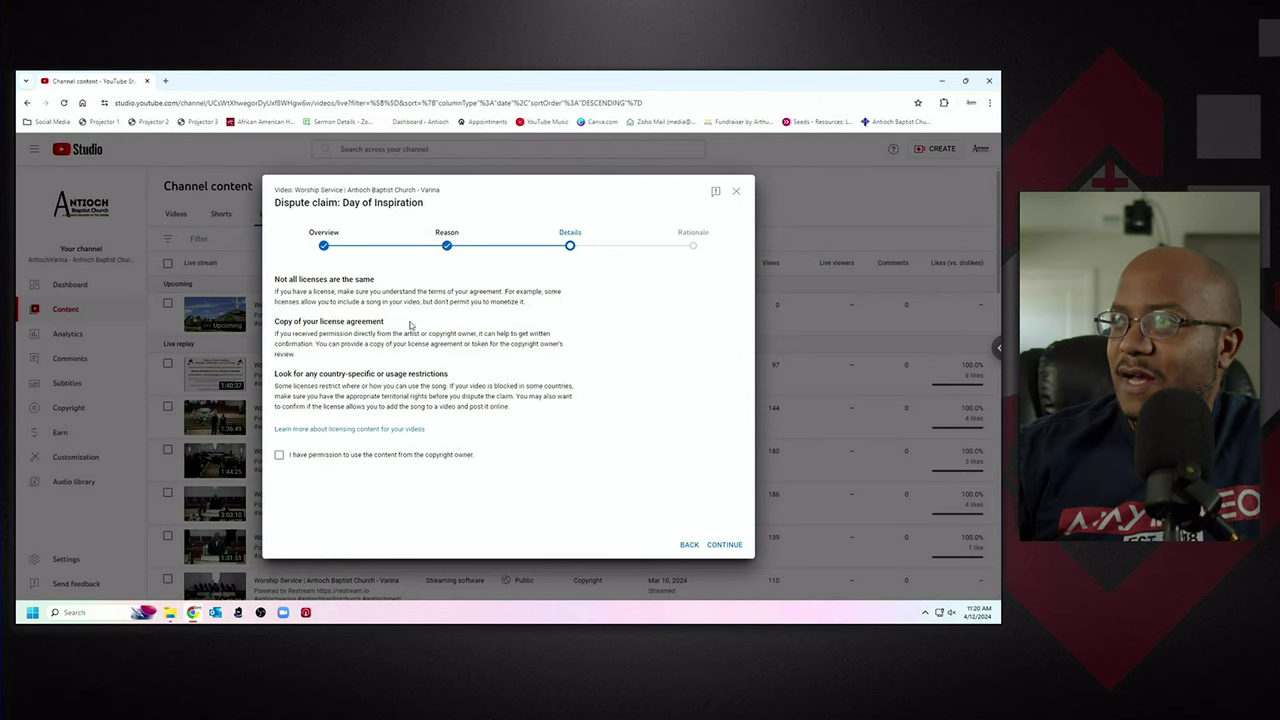
click(320, 461)
click(724, 544)
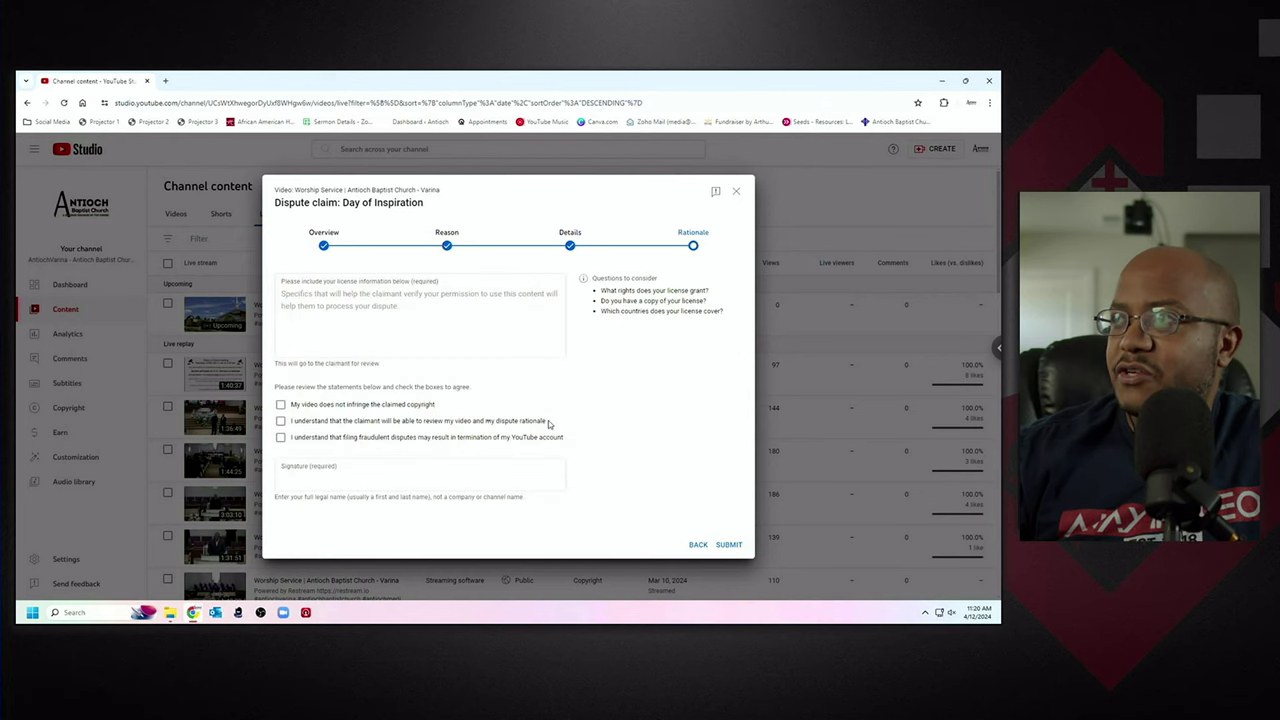
- Paste the copied license certificate text as the license information and agree to all three dispute statements
key(ctrl+v)
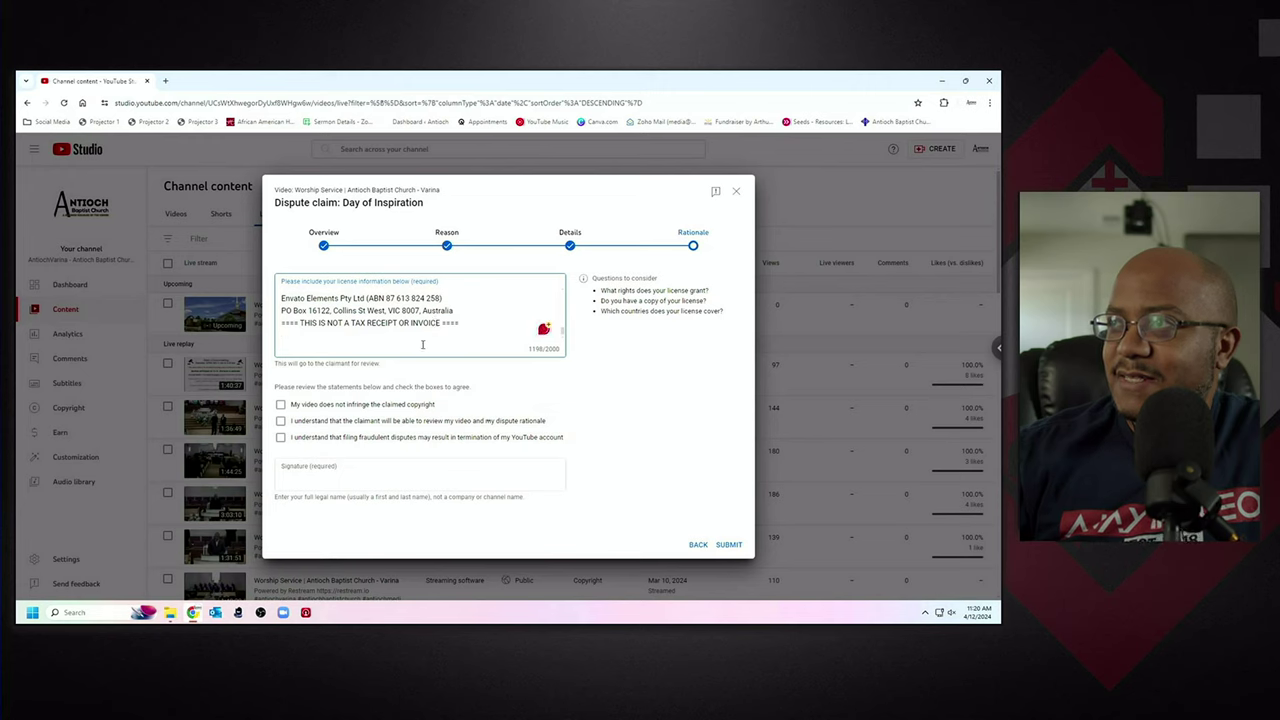
click(326, 405)
click(326, 421)
click(329, 438)
- Sign the dispute with the submitter's full legal name, submit it, and close the copyright details
click(340, 472)
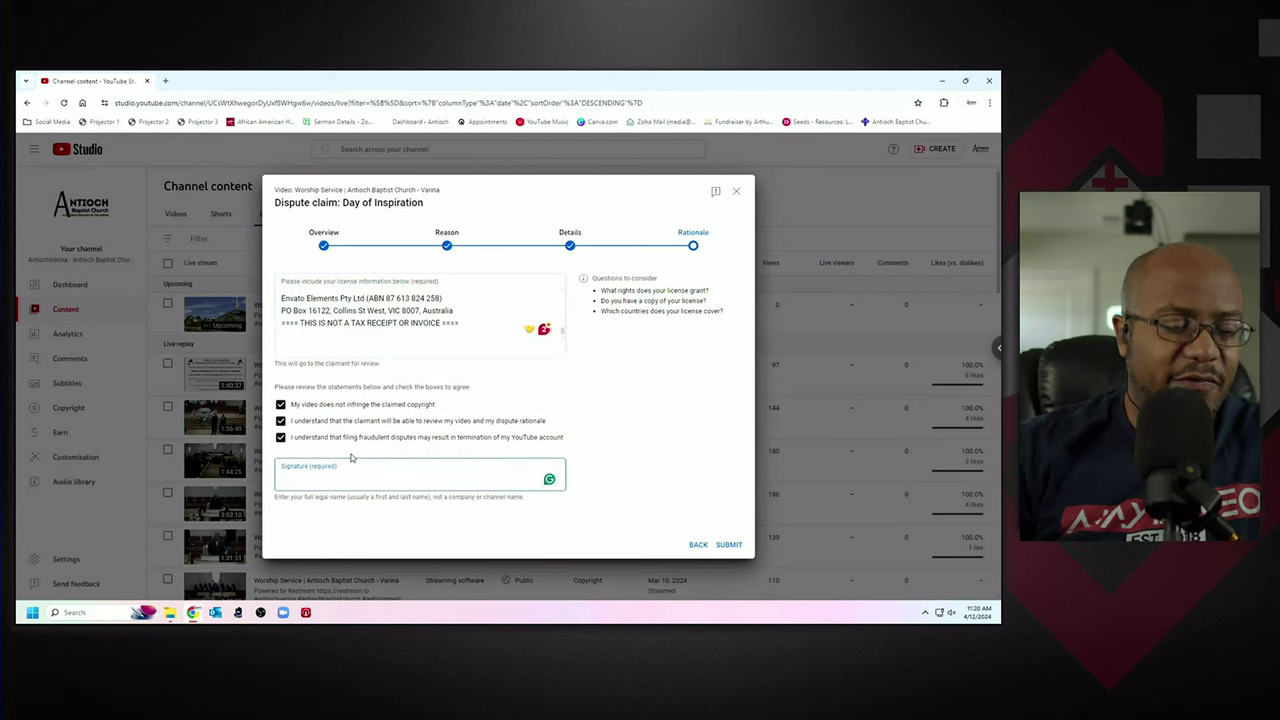
text(Arthur Holmes)
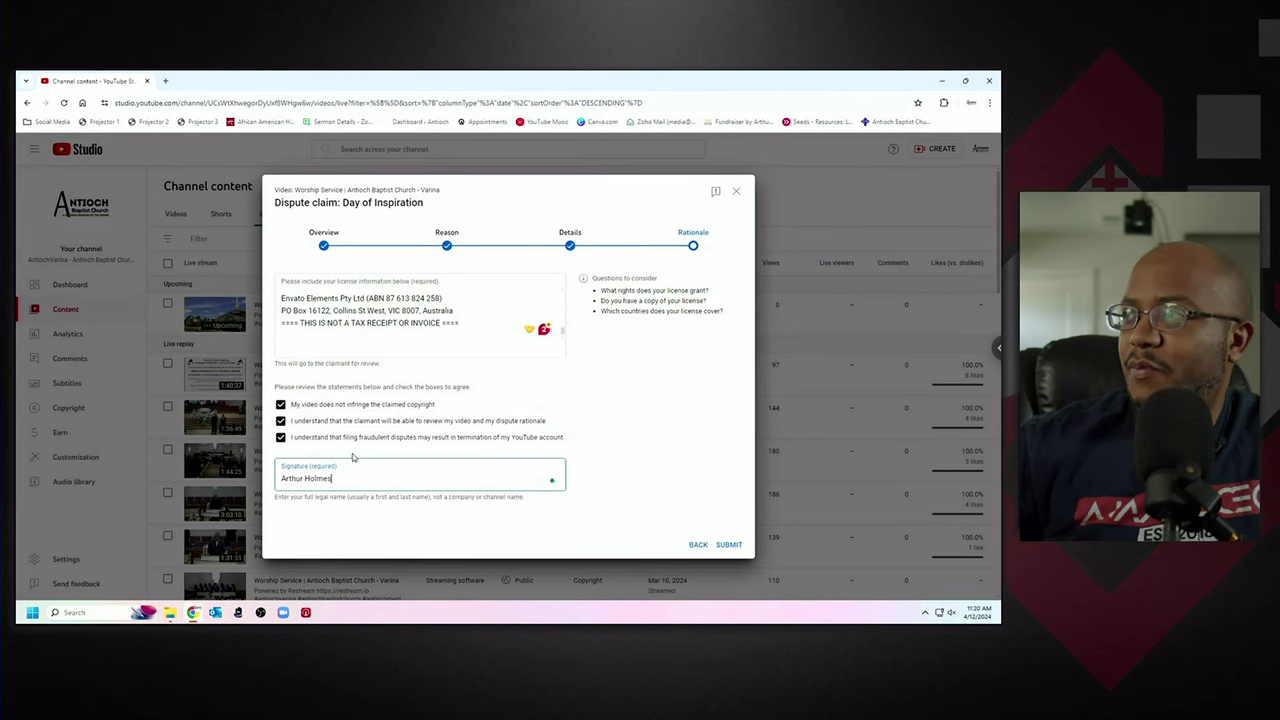
click(729, 545)
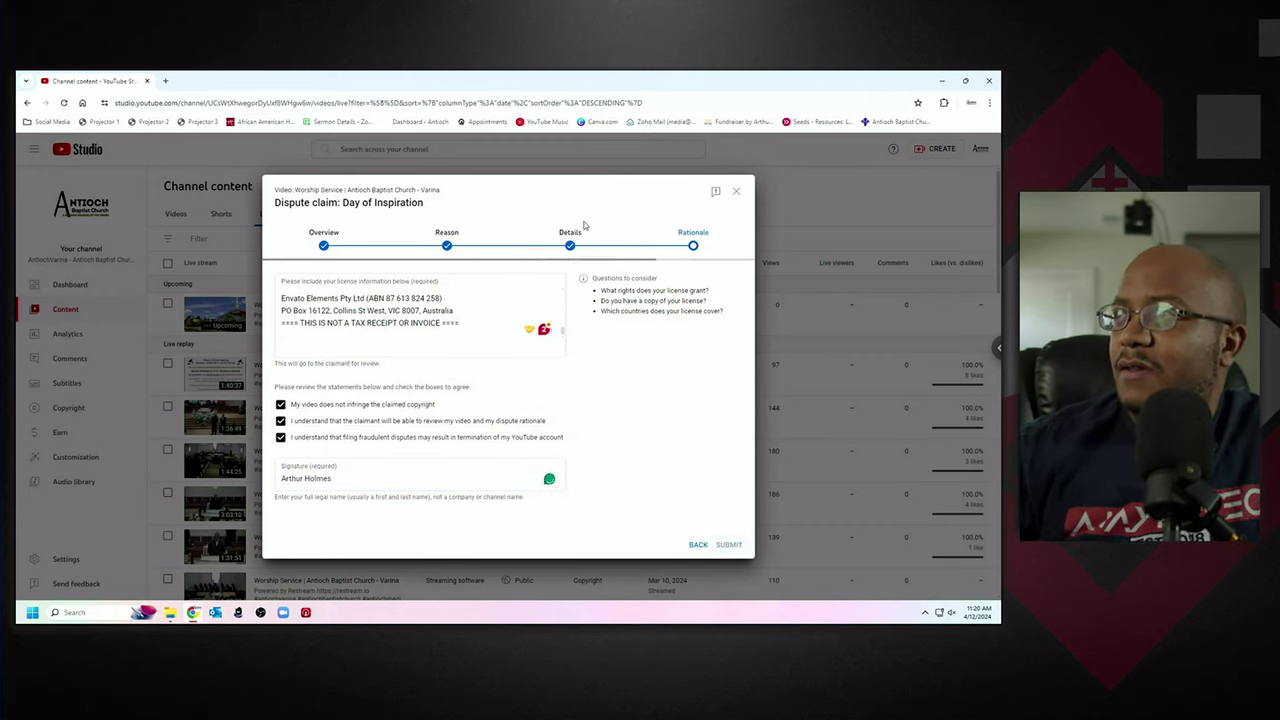
click(633, 416)
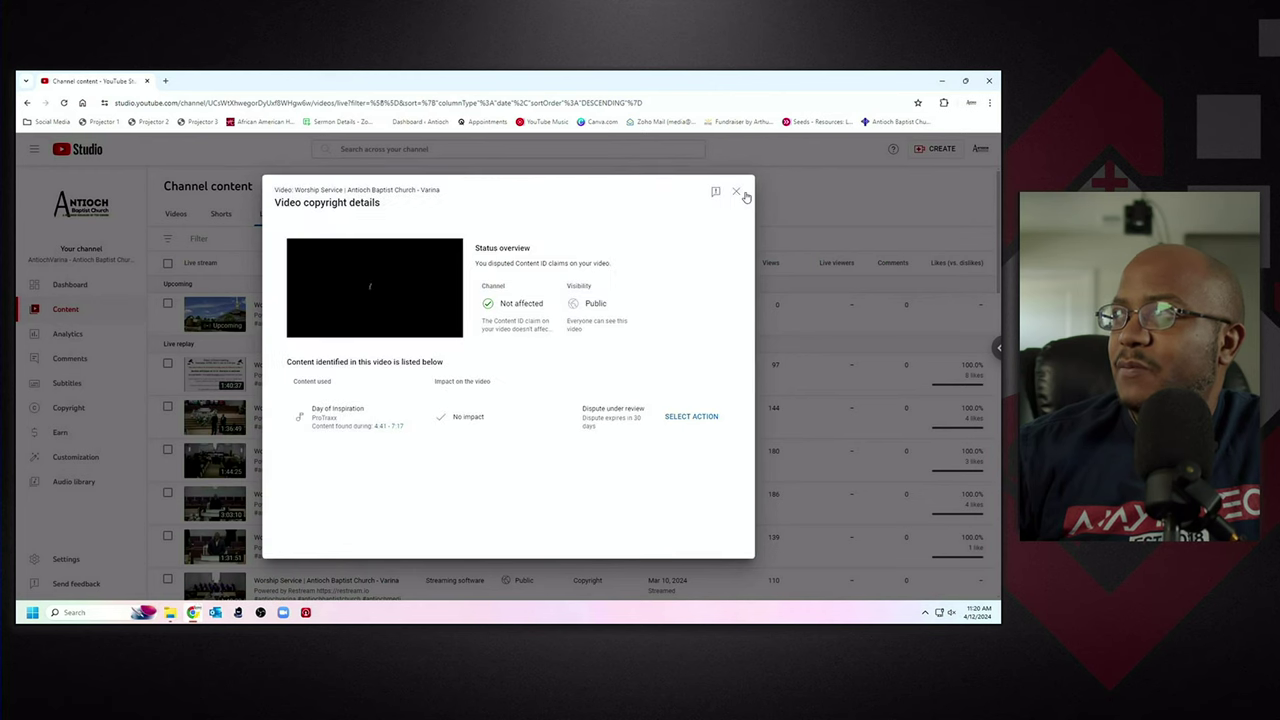
click(736, 191)
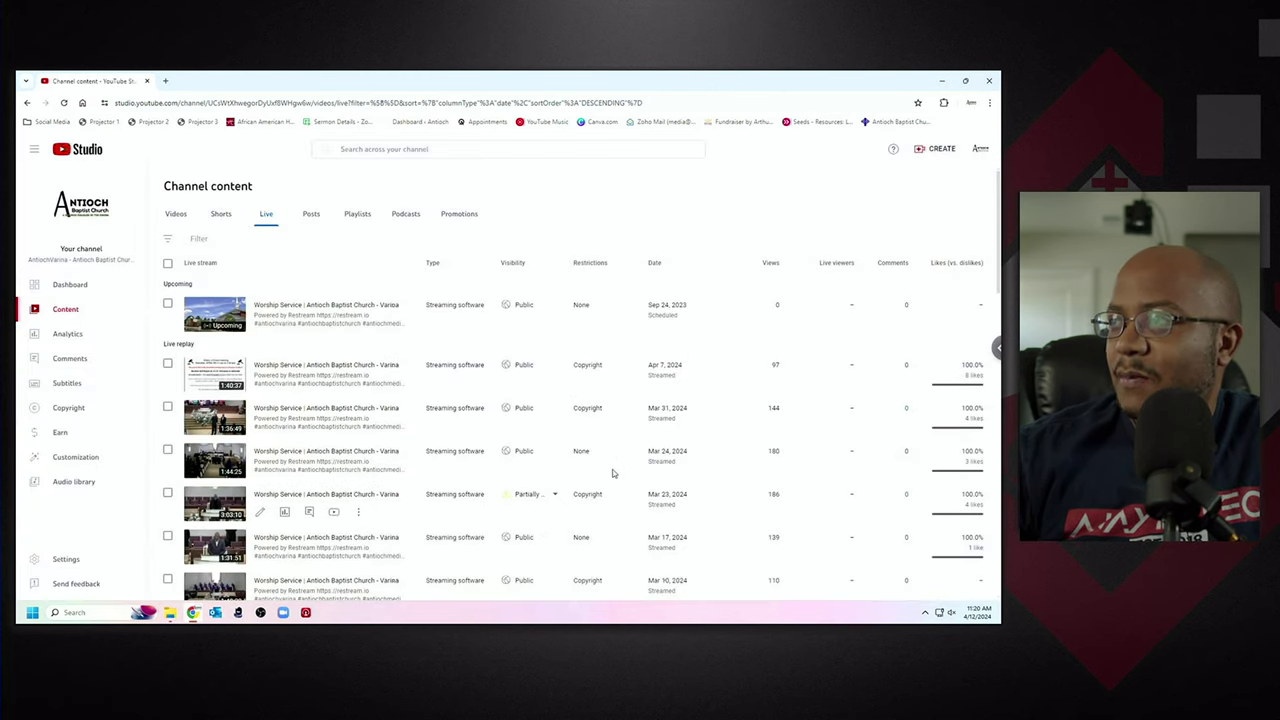
- Open the copyright details of the Mar 3, 2024 live stream and start disputing the Day of Inspiration claim, continuing past the overview
scroll(594, 495, down, 2)
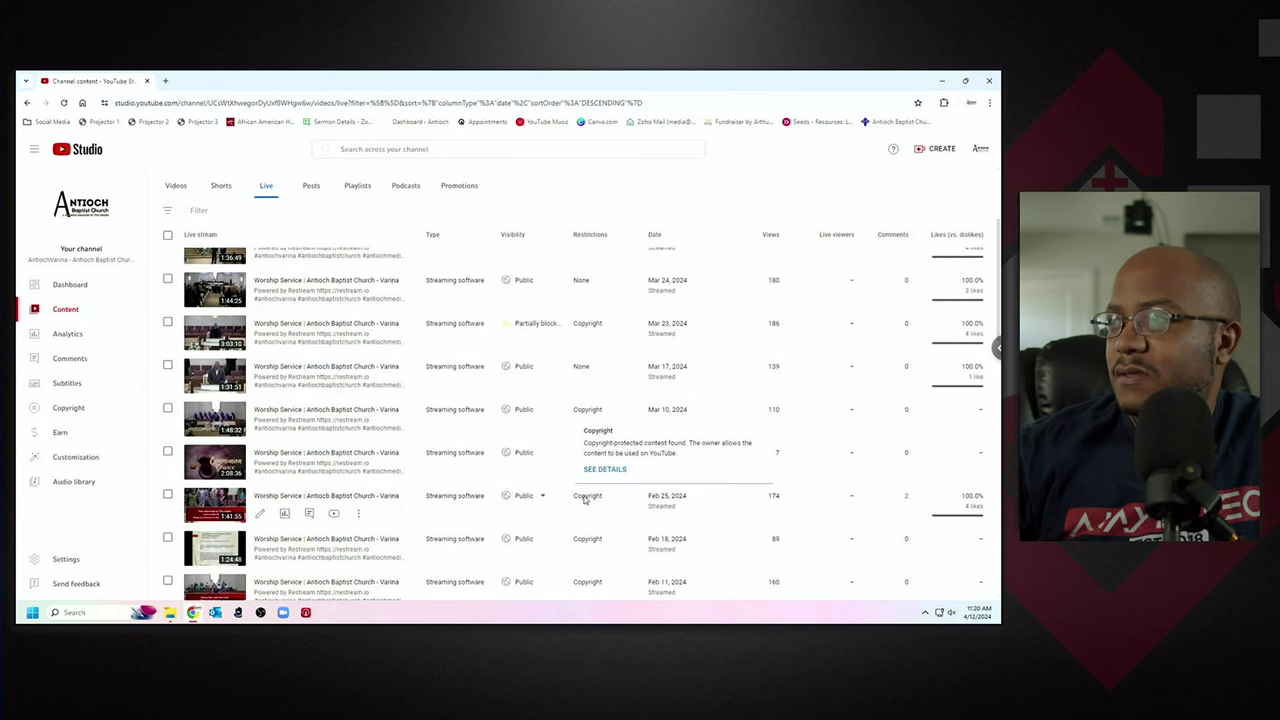
mouse_move(592, 418)
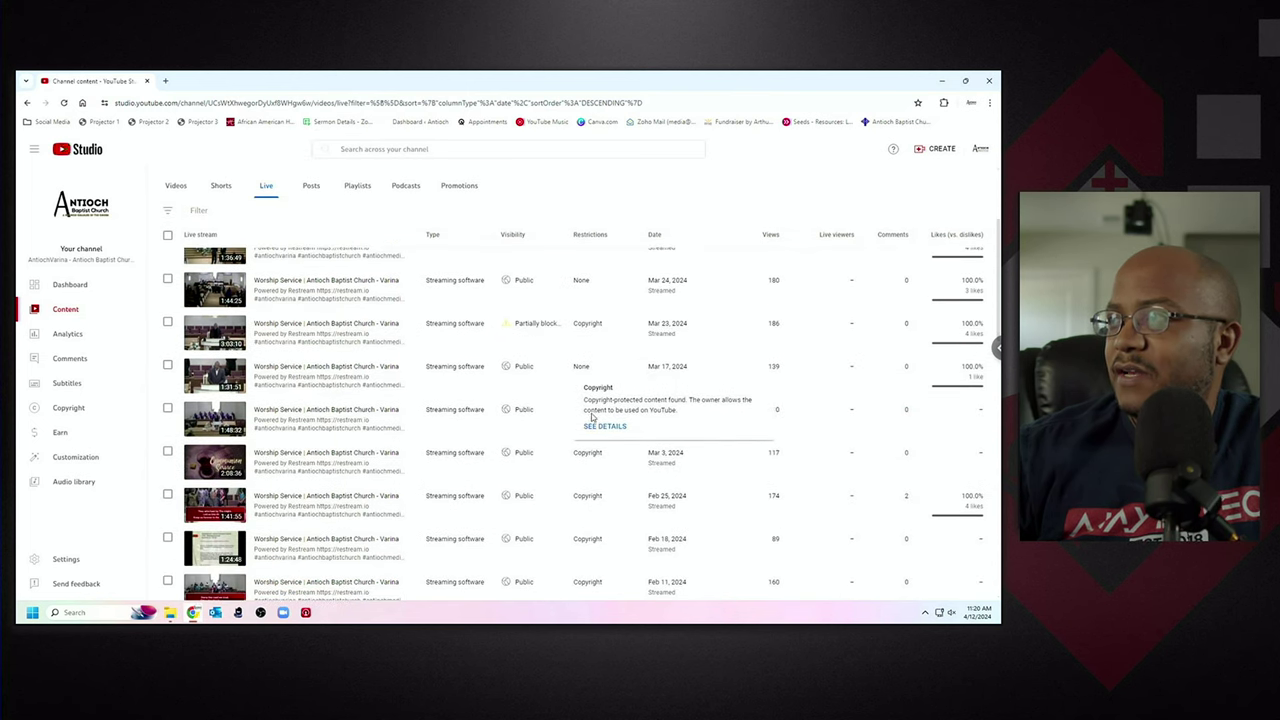
click(604, 427)
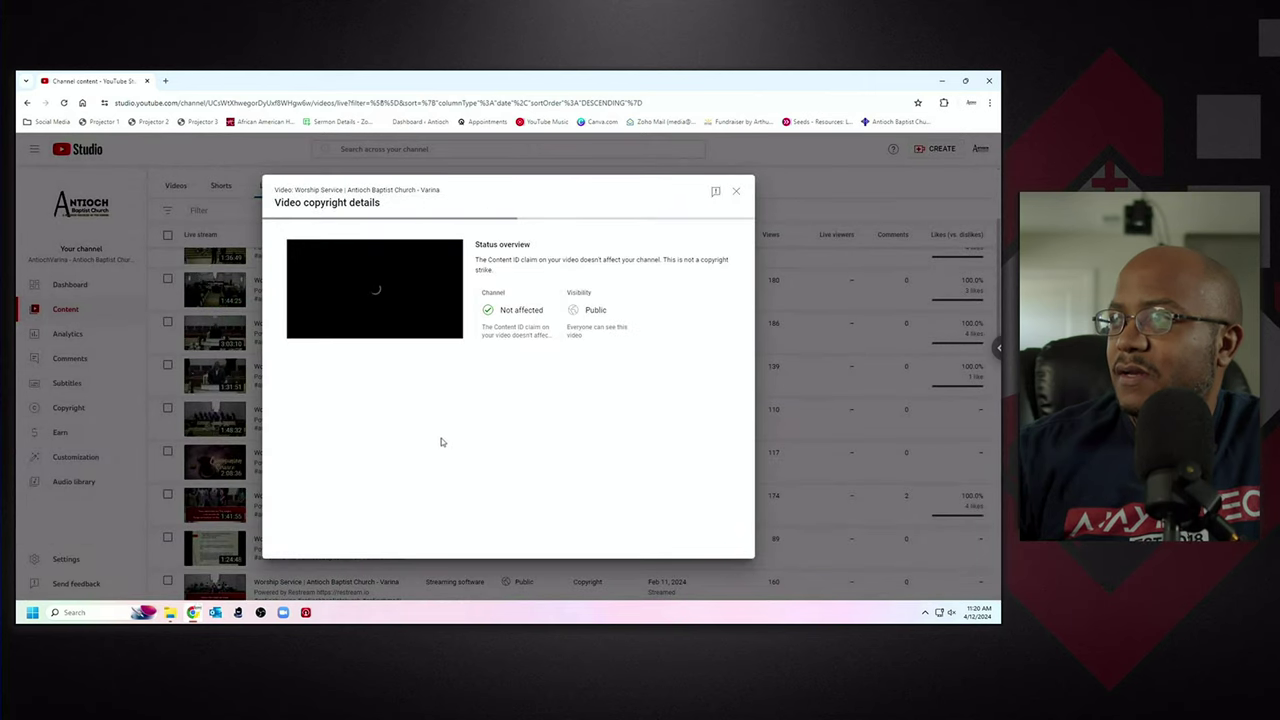
click(689, 422)
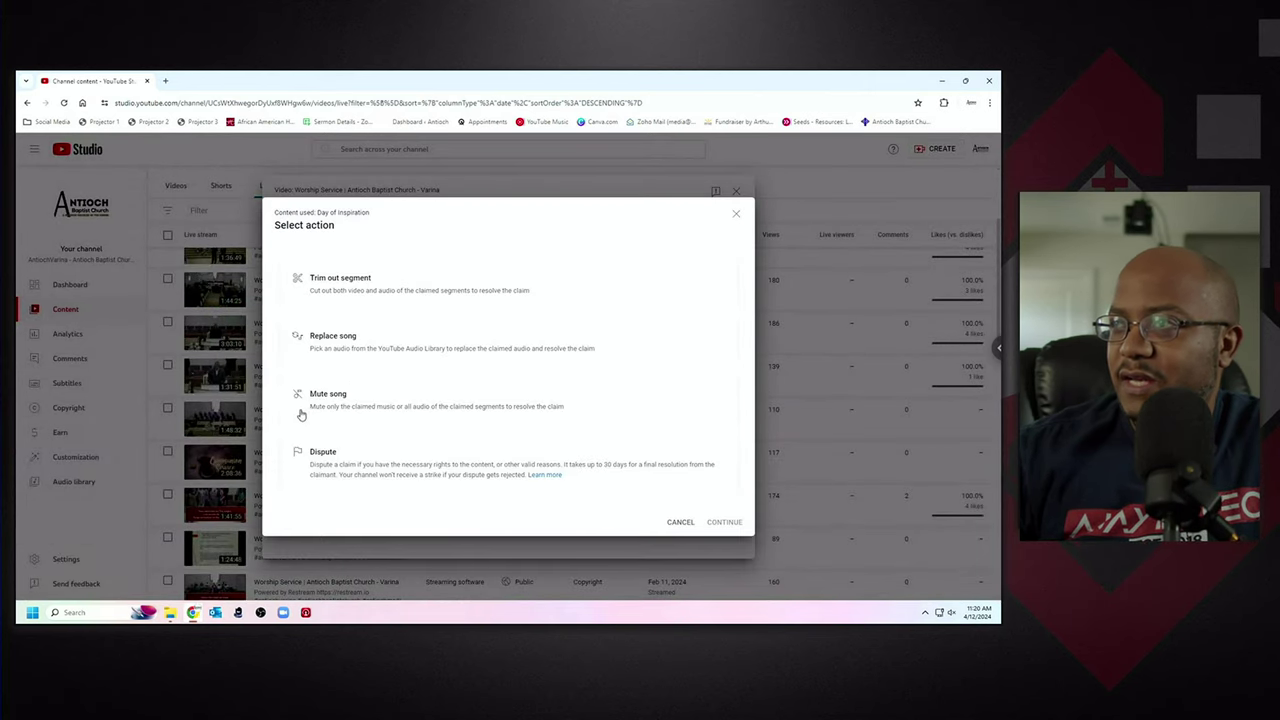
click(421, 462)
click(724, 522)
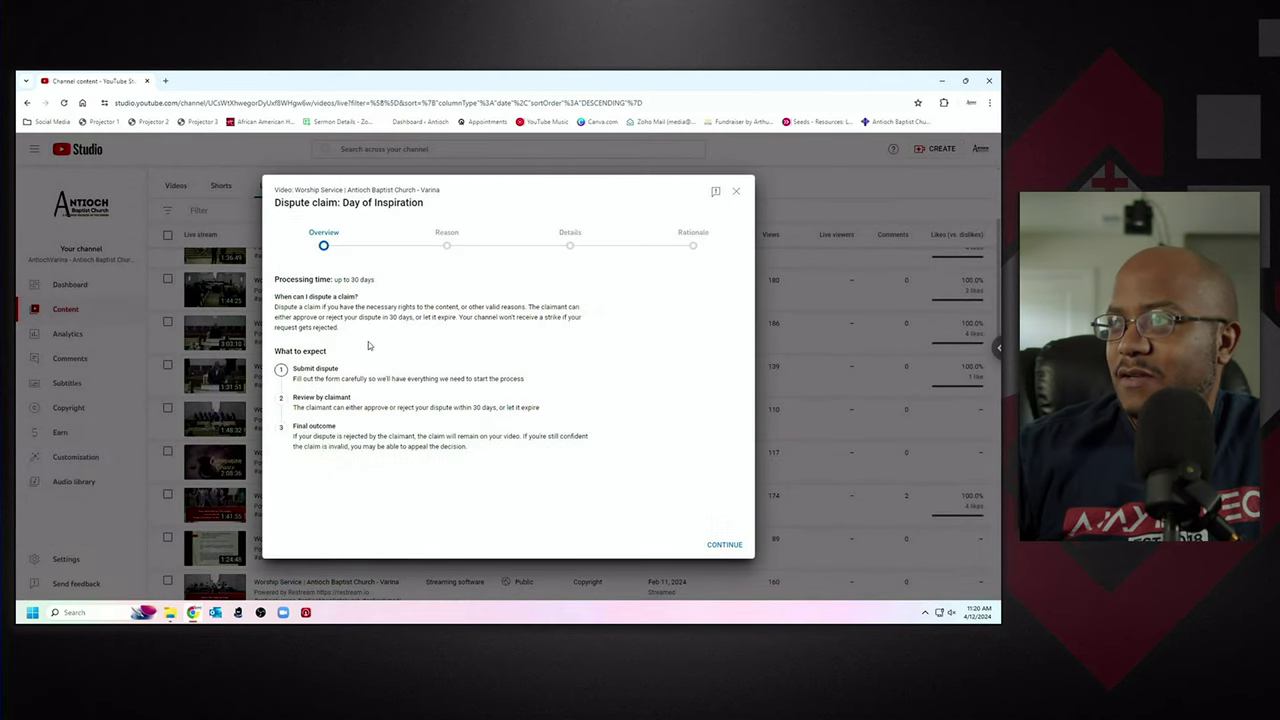
click(724, 545)
- Choose License as the dispute reason and confirm having permission from the copyright owner to use the content
click(279, 348)
click(726, 545)
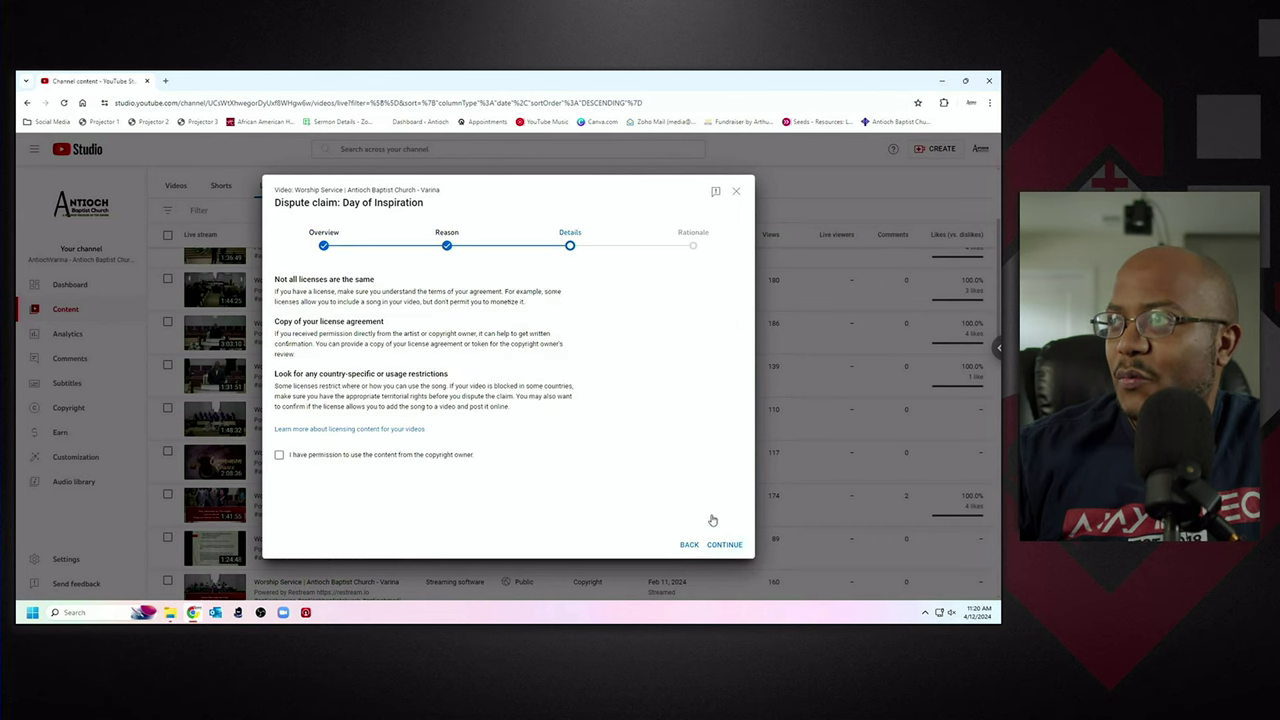
click(360, 455)
click(724, 545)
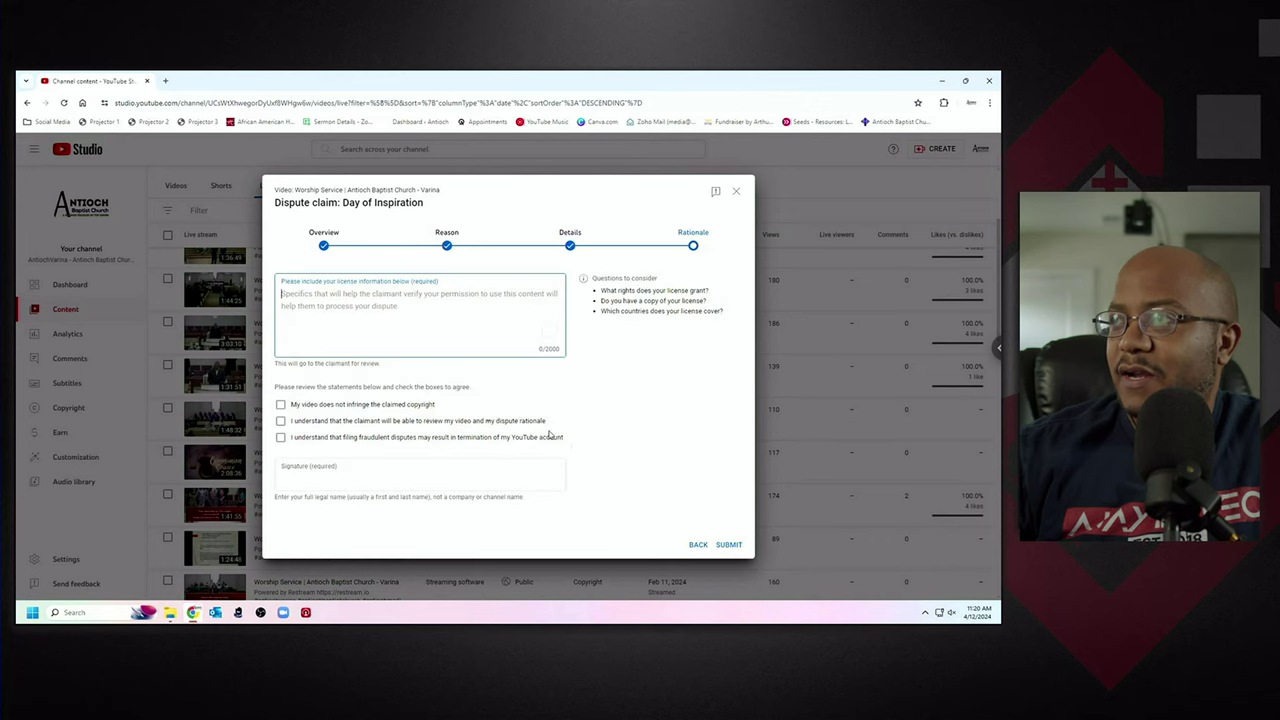
- Paste the copied Envato license certificate as the license information and agree to all three statements
key(ctrl+v)
click(356, 405)
click(356, 422)
click(355, 440)
- Sign with the submitter's full legal name, submit the dispute, and return to the video's copyright details
click(363, 463)
text(A)
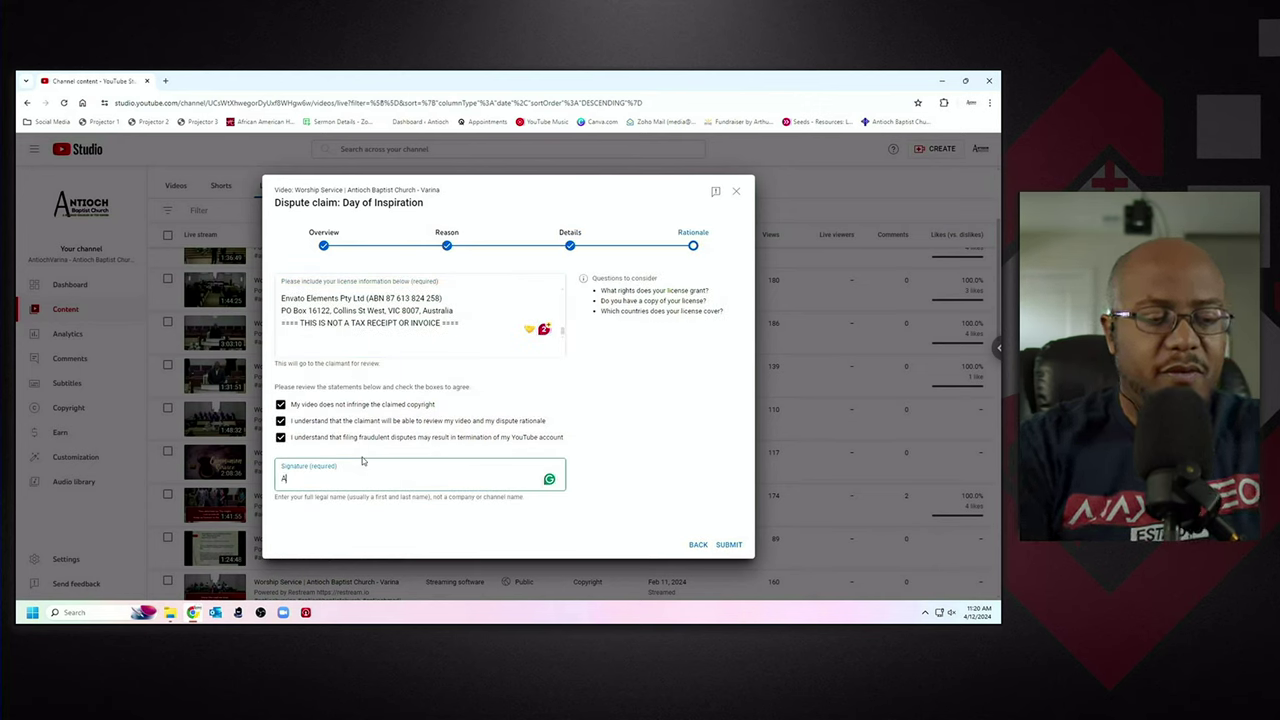
text(rthur Holmes)
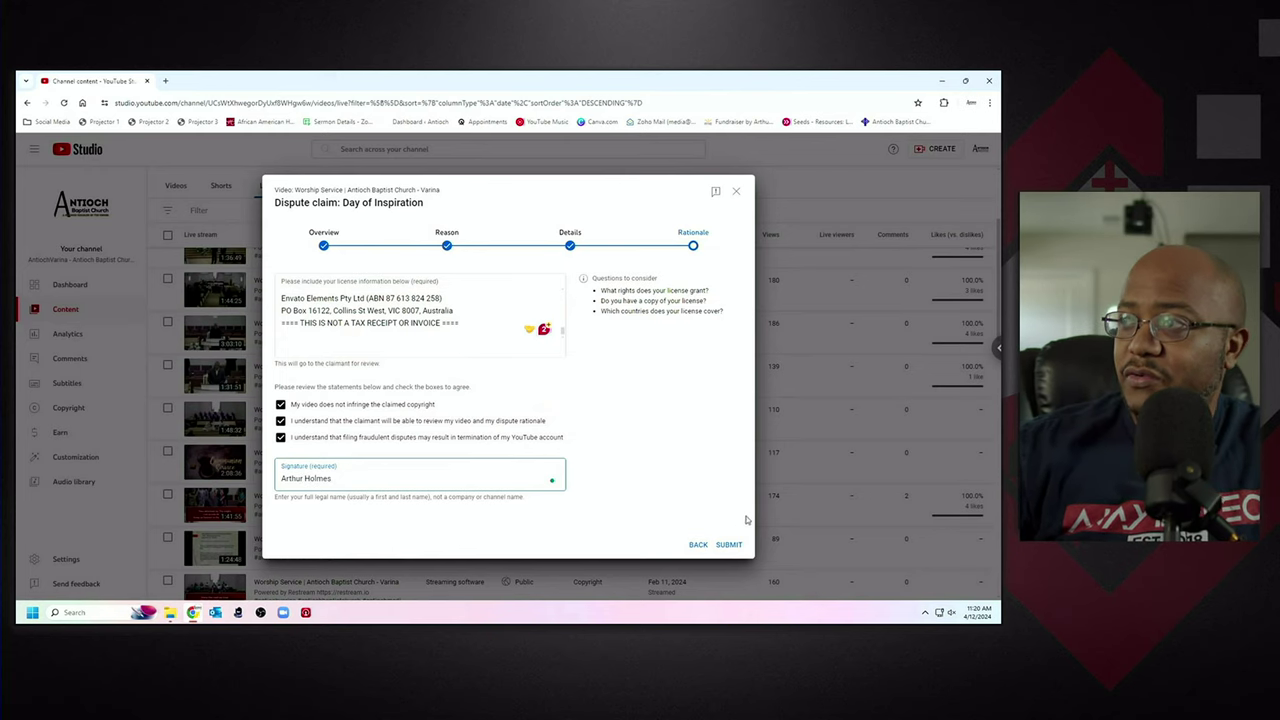
click(731, 550)
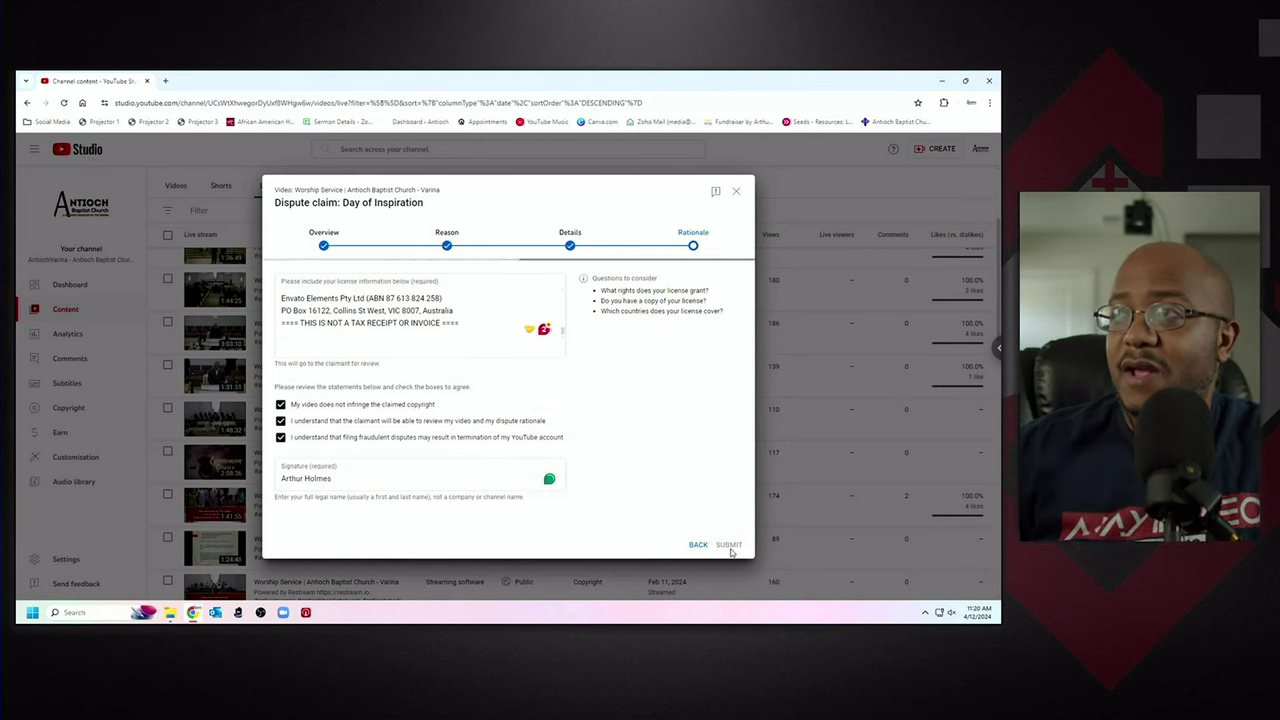
click(632, 416)
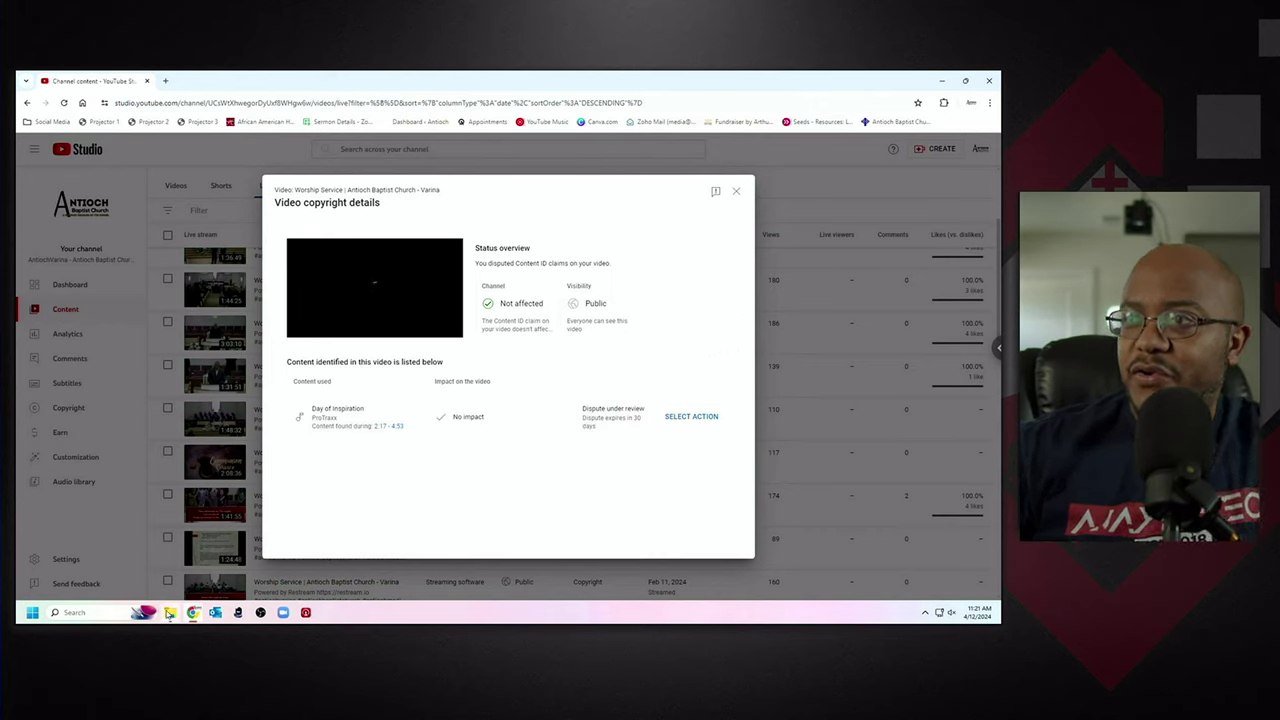
- Open Day of Inspiration - License.txt from the recent files in File Explorer and enlarge its window to show the full certificate
click(170, 612)
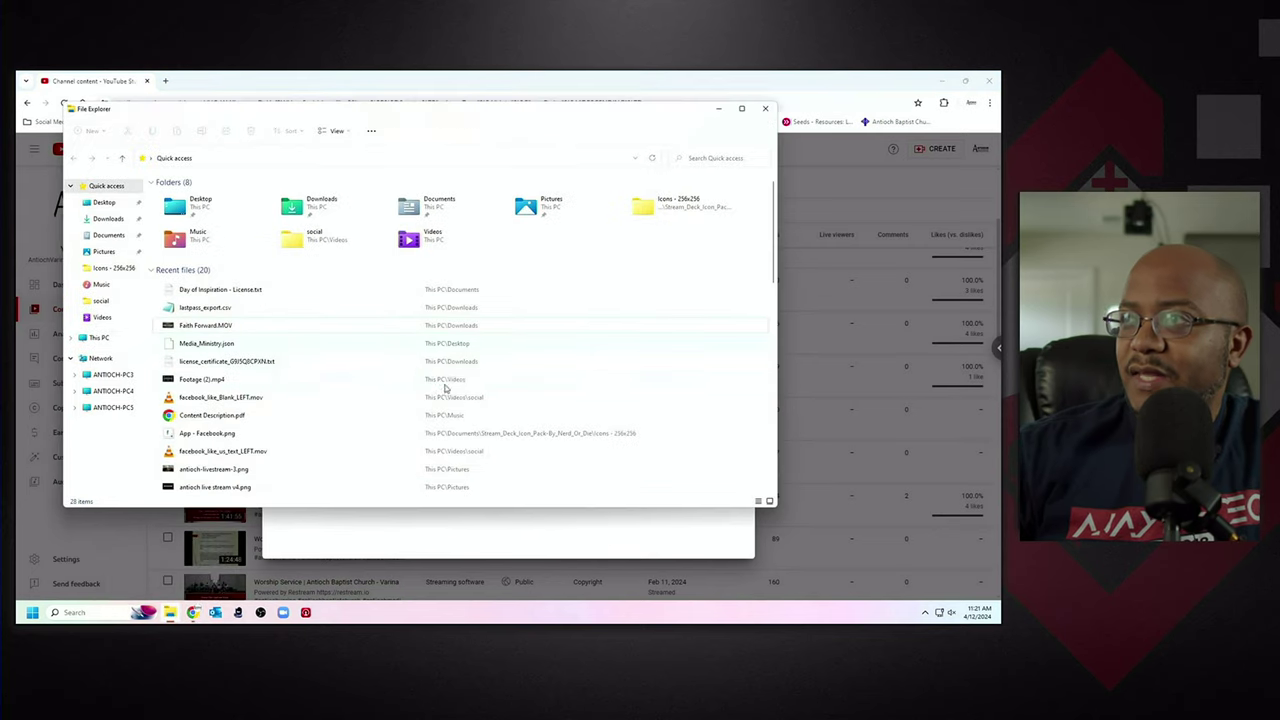
double_click(221, 289)
click(720, 128)
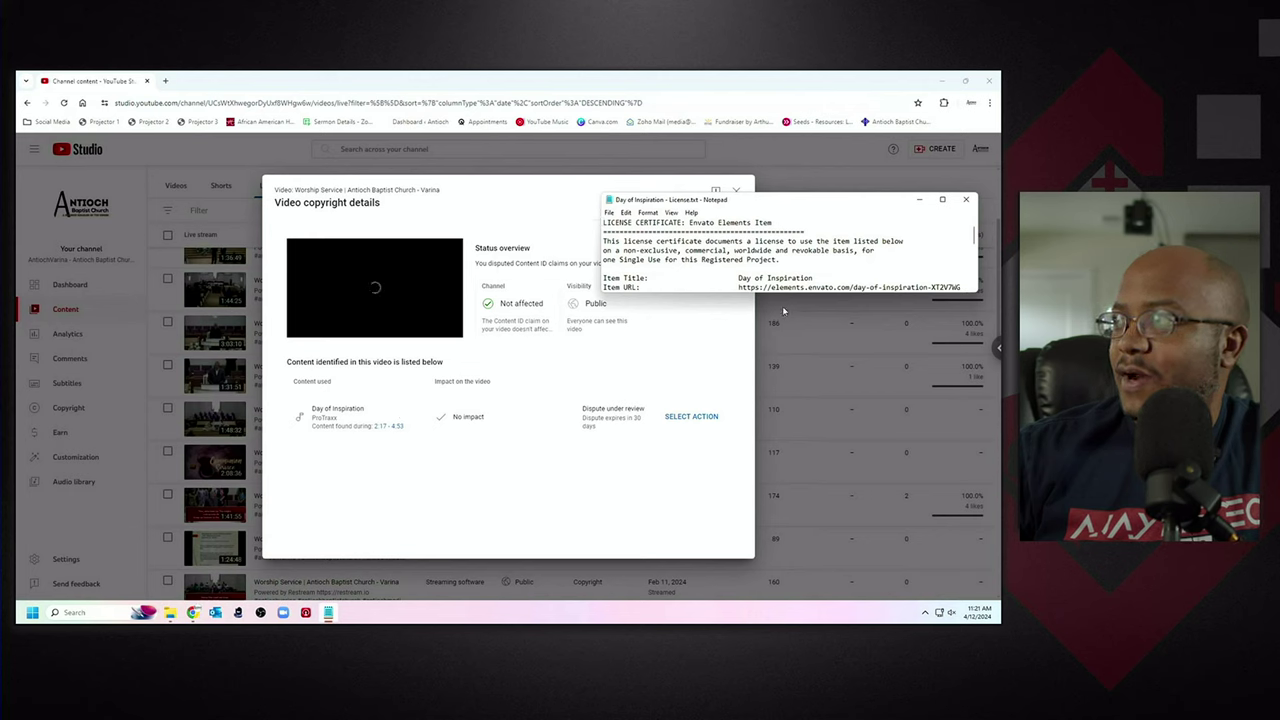
drag(804, 288, 820, 482)
click(851, 428)
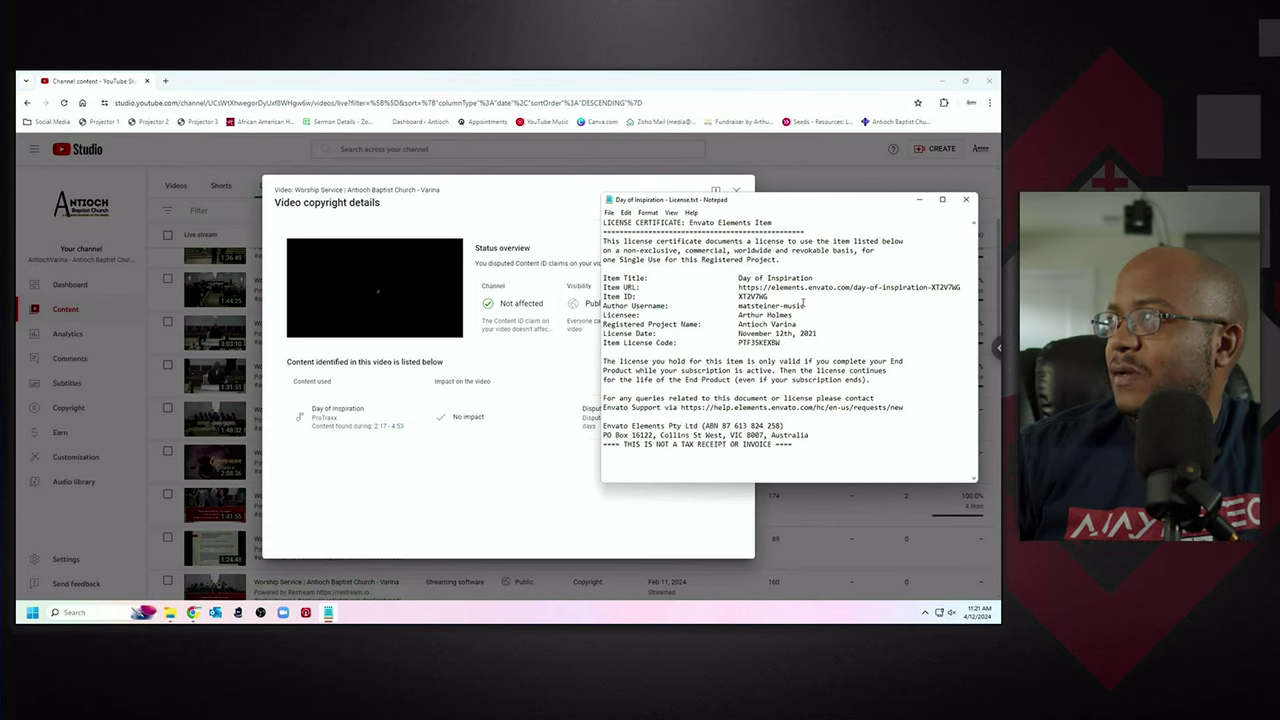
- Copy the item URL from the license certificate and open that Envato Elements page in a new browser tab
drag(805, 305, 750, 306)
click(754, 287)
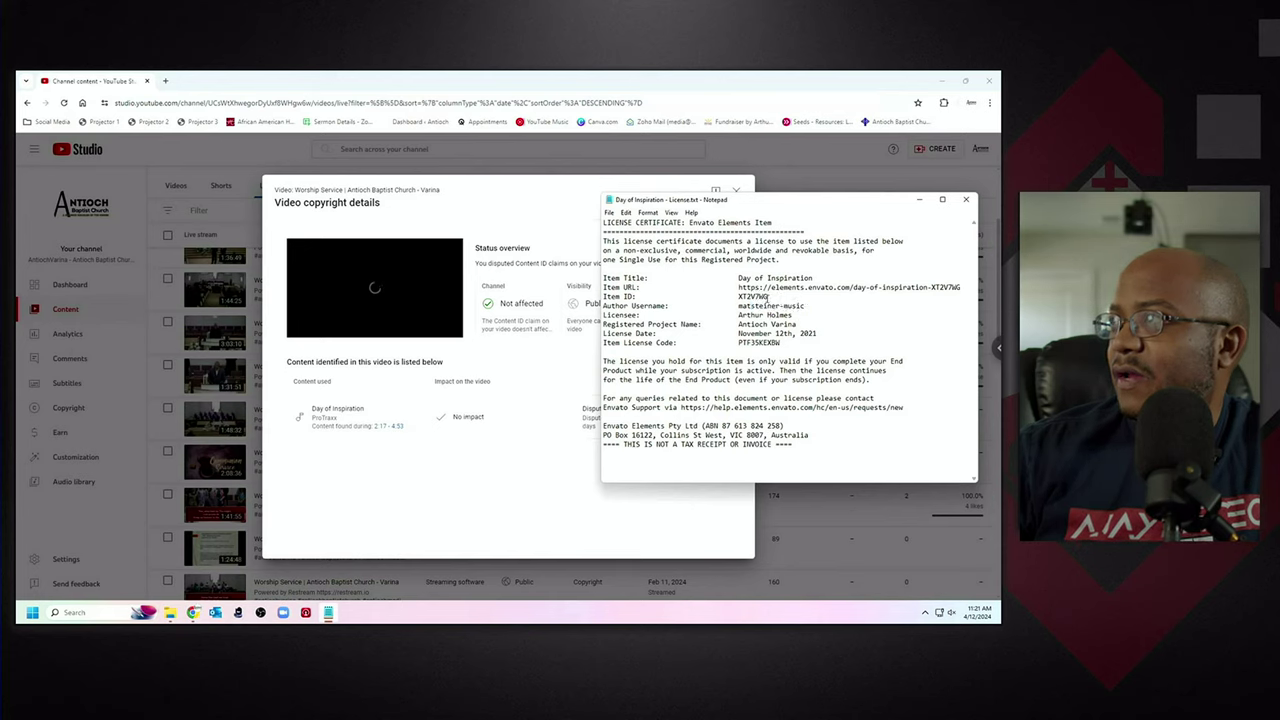
drag(740, 287, 961, 288)
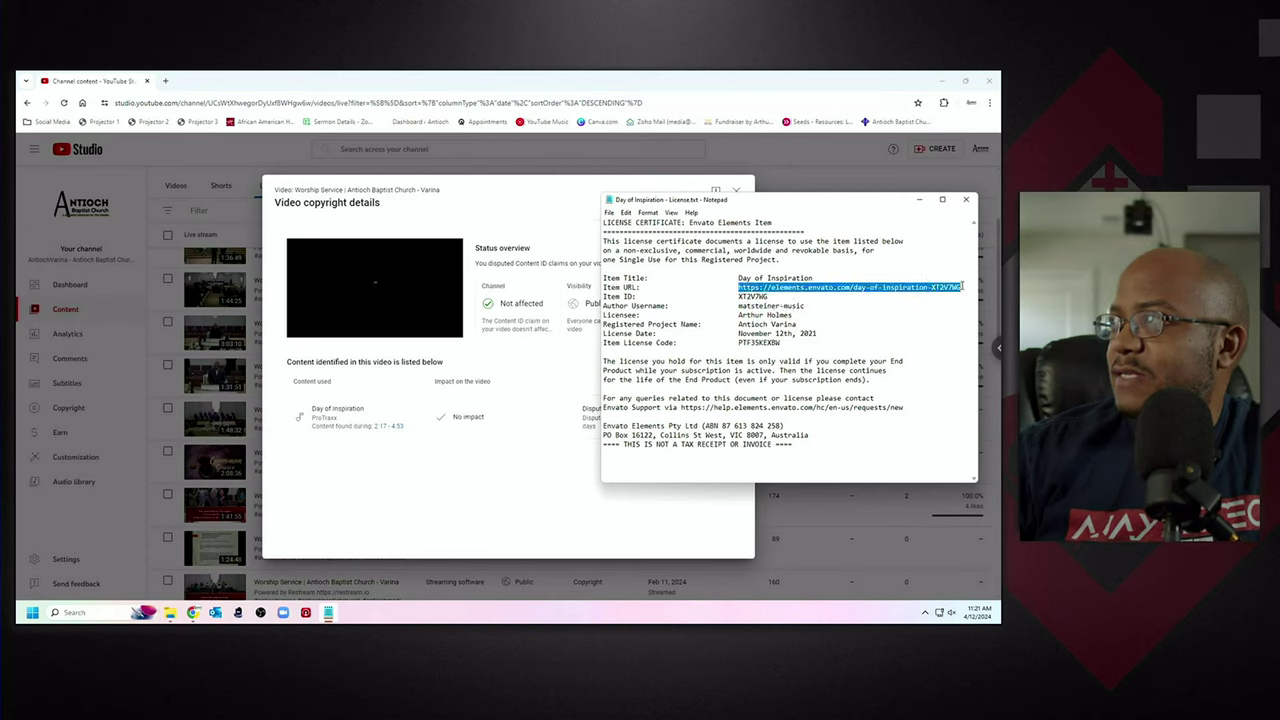
key(ctrl+c)
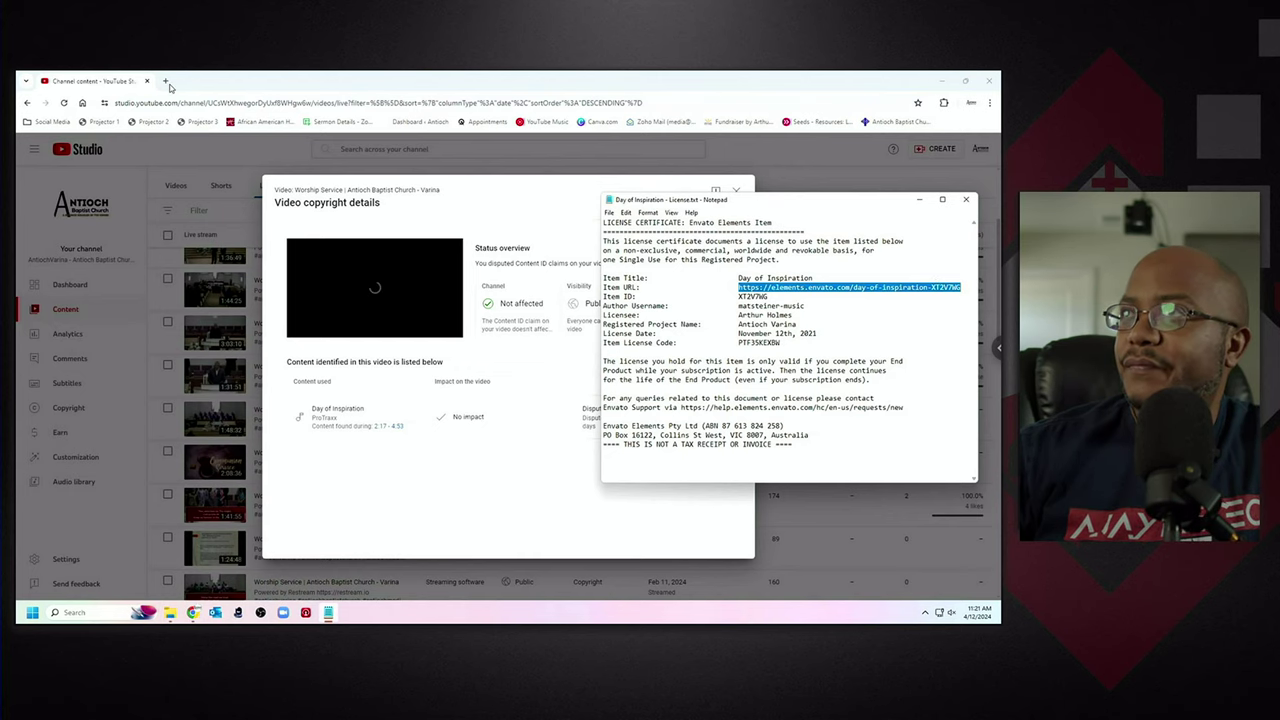
click(165, 80)
key(ctrl+v)
key(Return)
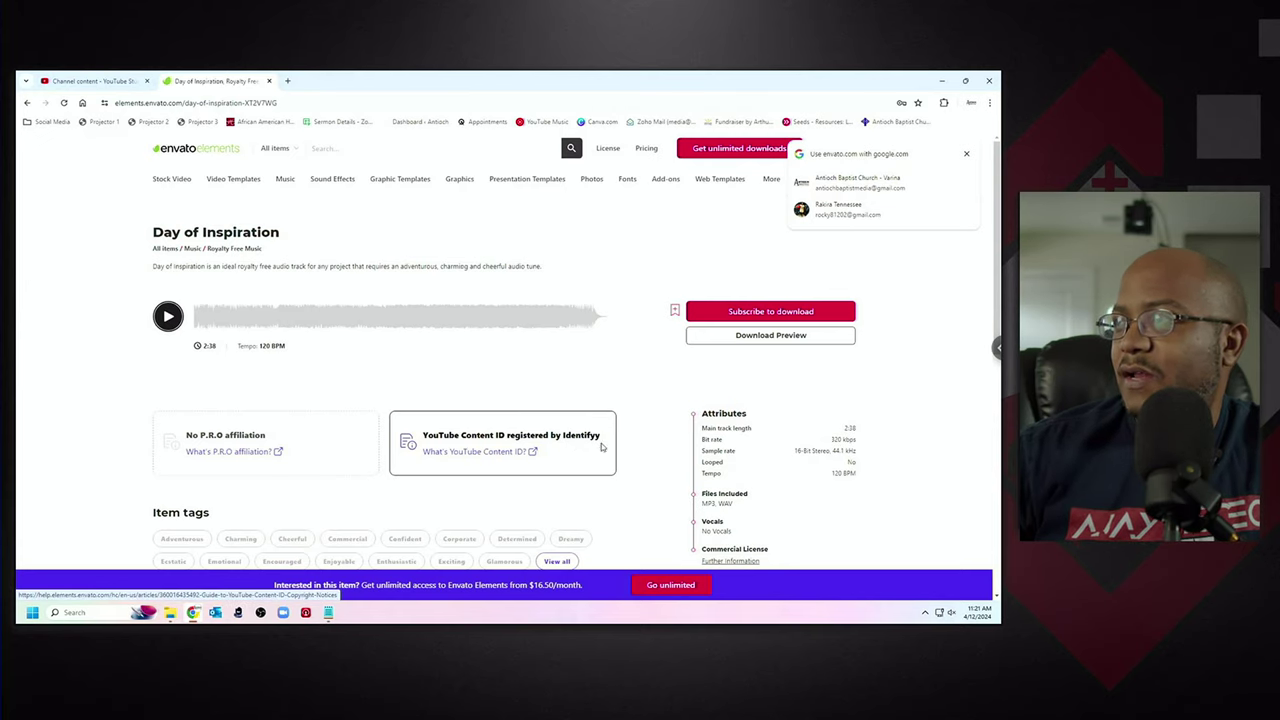
- Return to the stream's copyright details and examine the copyright owner information for the Day of Inspiration claim
key(ctrl+shift+Tab)
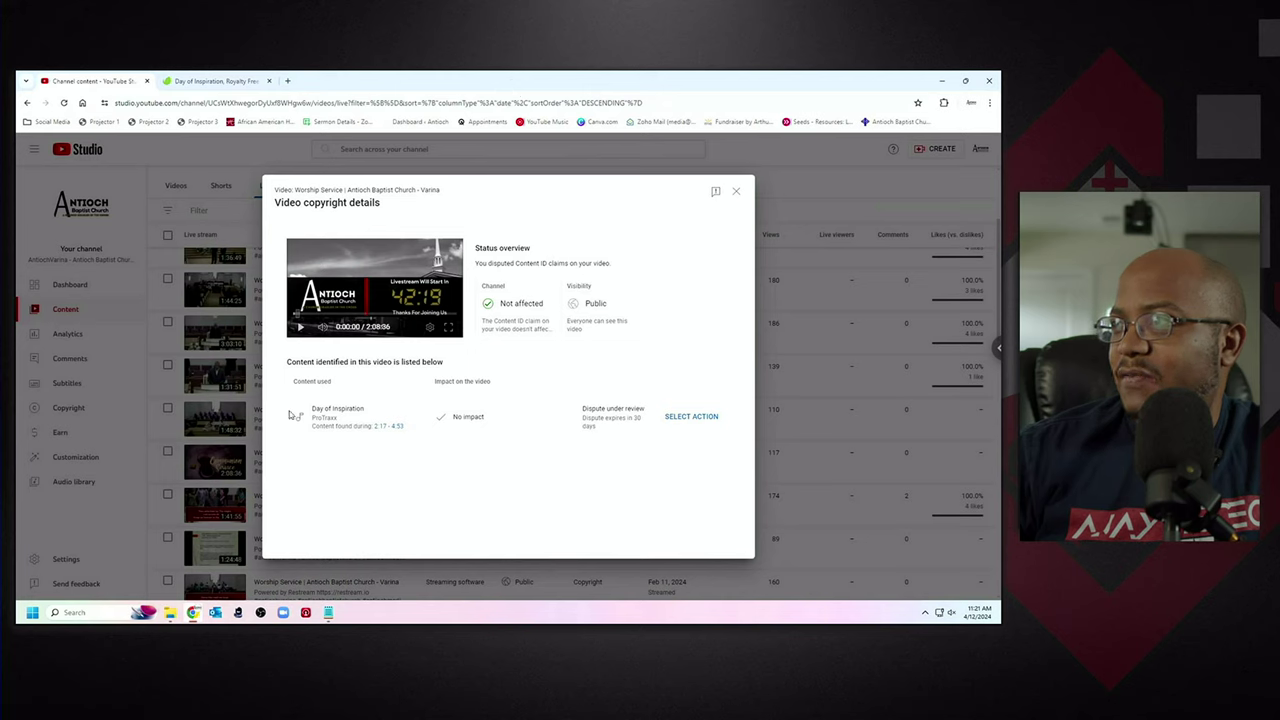
mouse_move(466, 416)
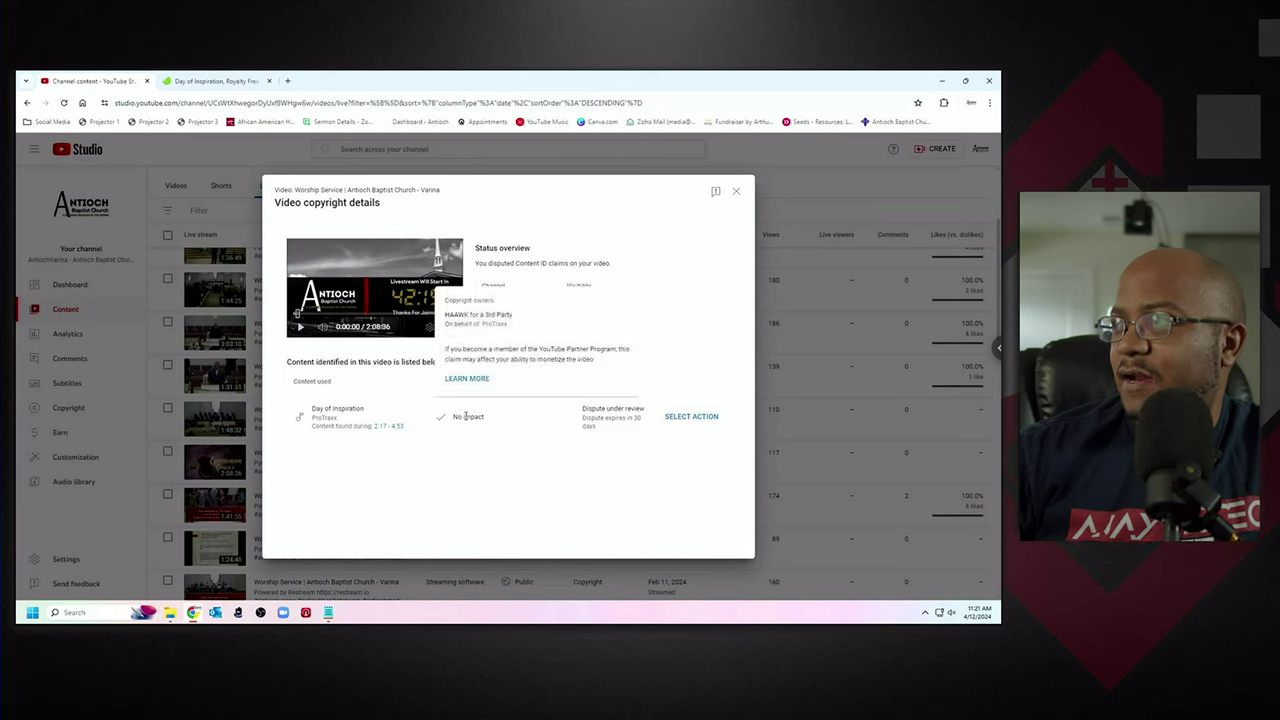